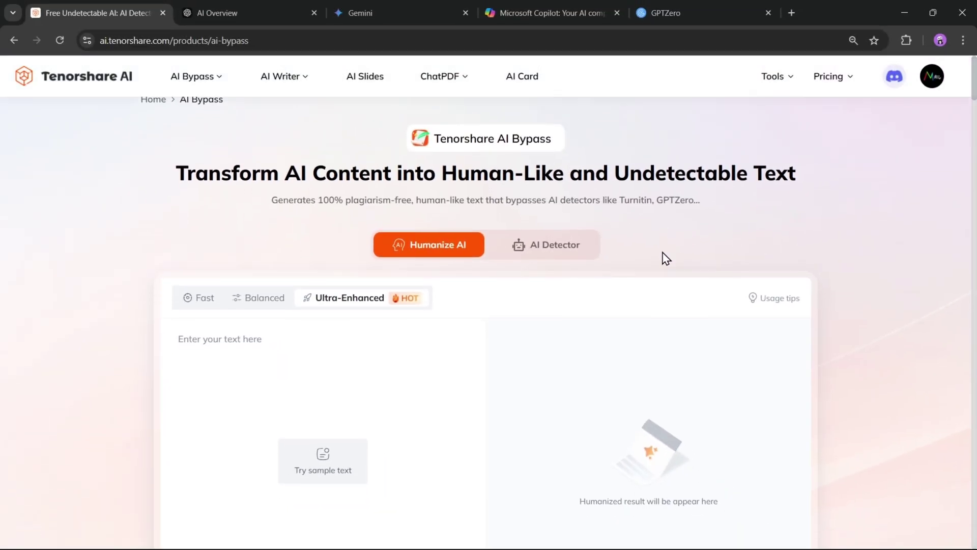
scroll(626, 253, "down", 4)
scroll(519, 256, "down", 4)
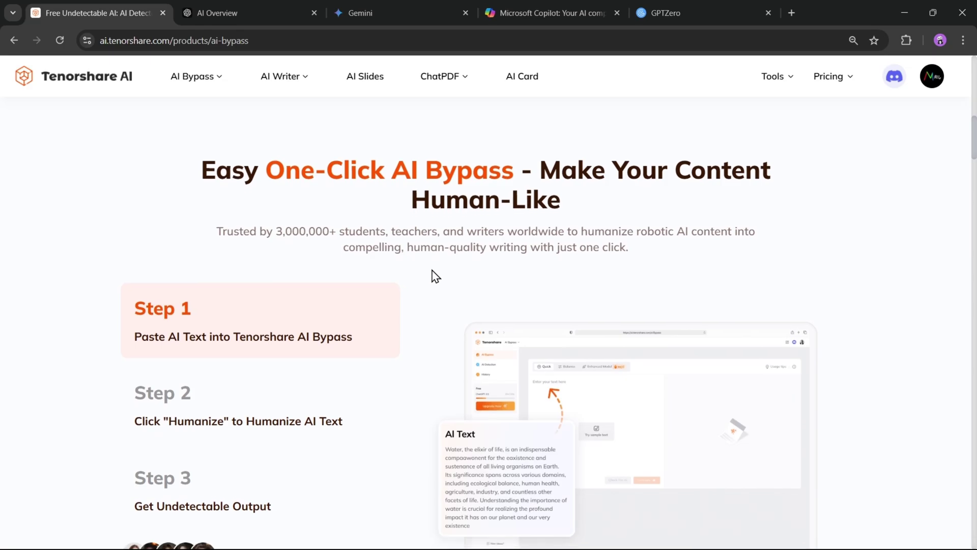
scroll(509, 258, "down", 1)
scroll(563, 339, "down", 2)
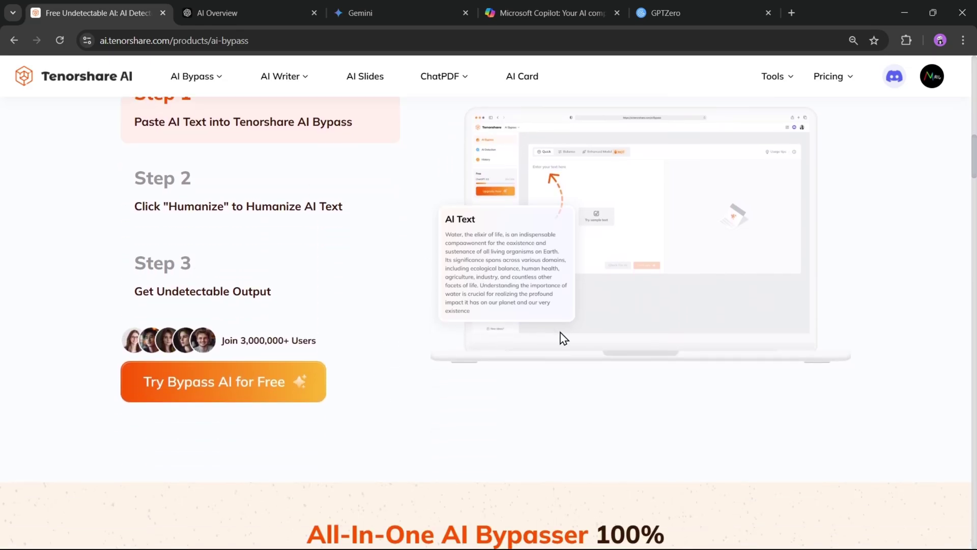
scroll(499, 305, "down", 3)
scroll(374, 286, "down", 2)
scroll(691, 436, "up", 3)
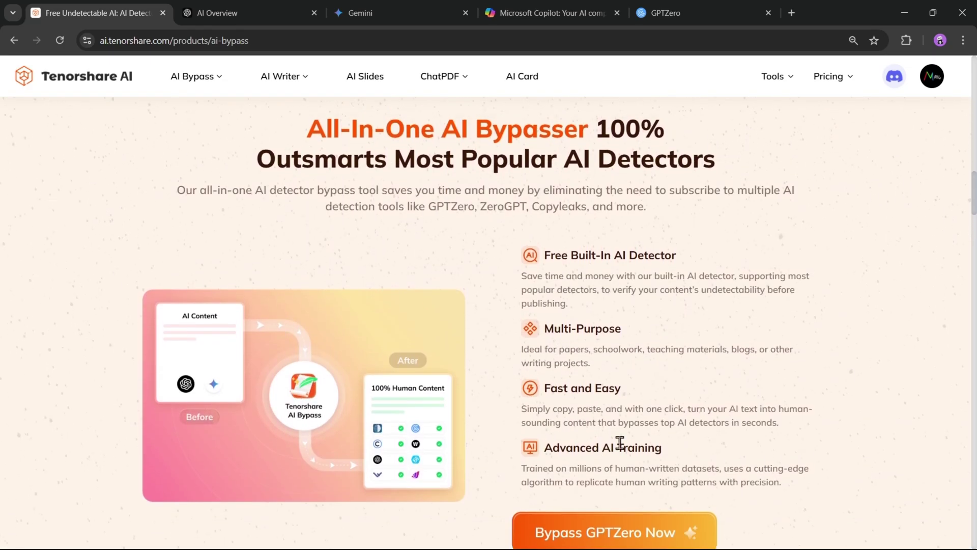
scroll(683, 436, "up", 4)
scroll(675, 436, "up", 3)
scroll(670, 436, "up", 5)
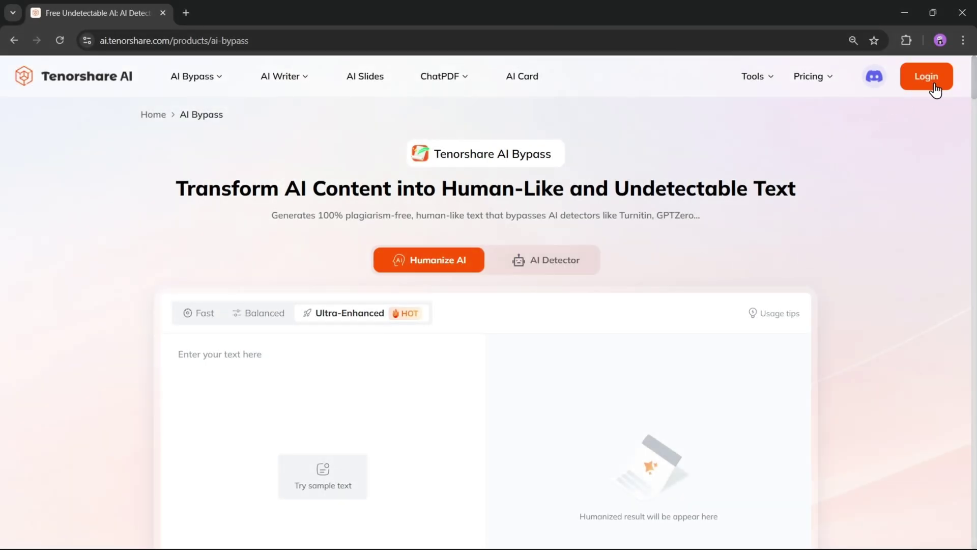
Copy ChatGPT's essay on 2025 environmental issues
left_click(934, 82)
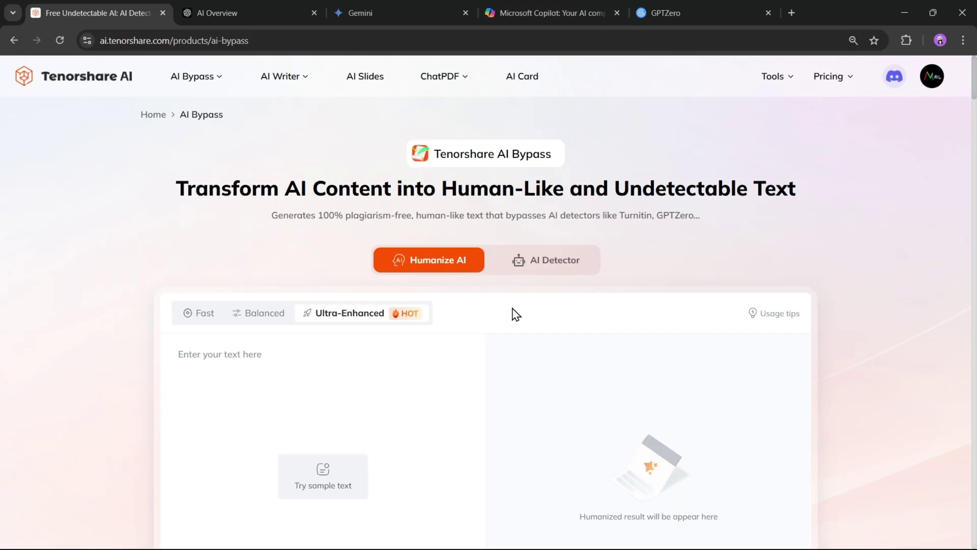
scroll(307, 404, "down", 1)
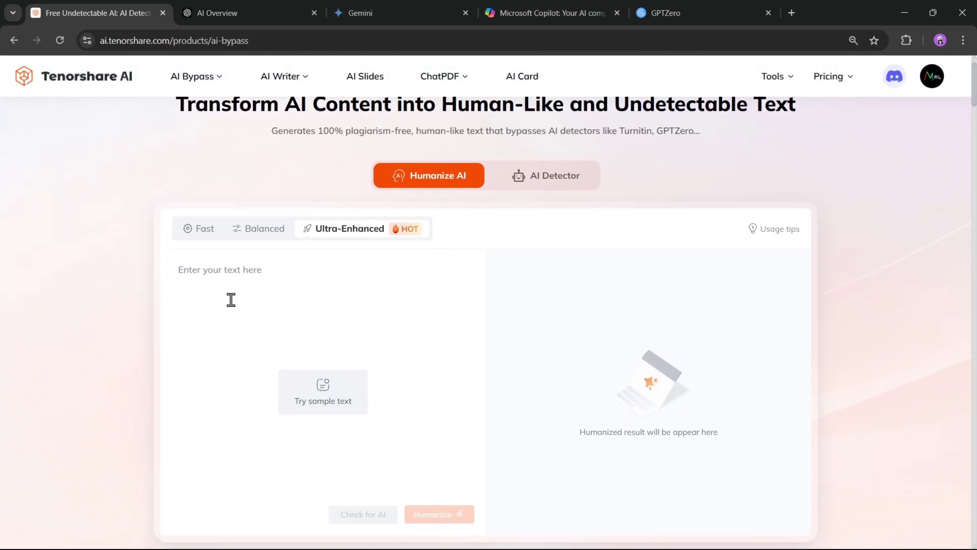
scroll(500, 332, "up", 1)
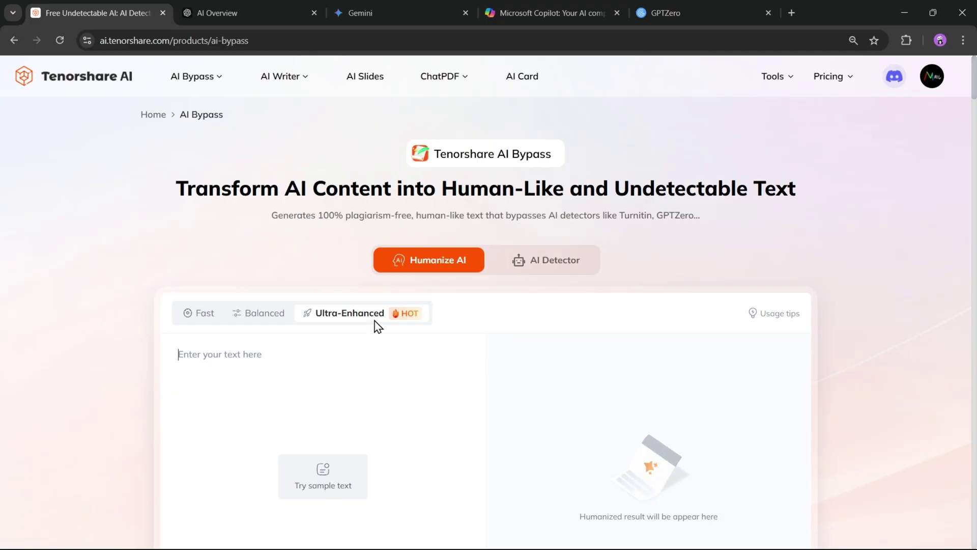
left_click(256, 11)
scroll(488, 443, "up", 1)
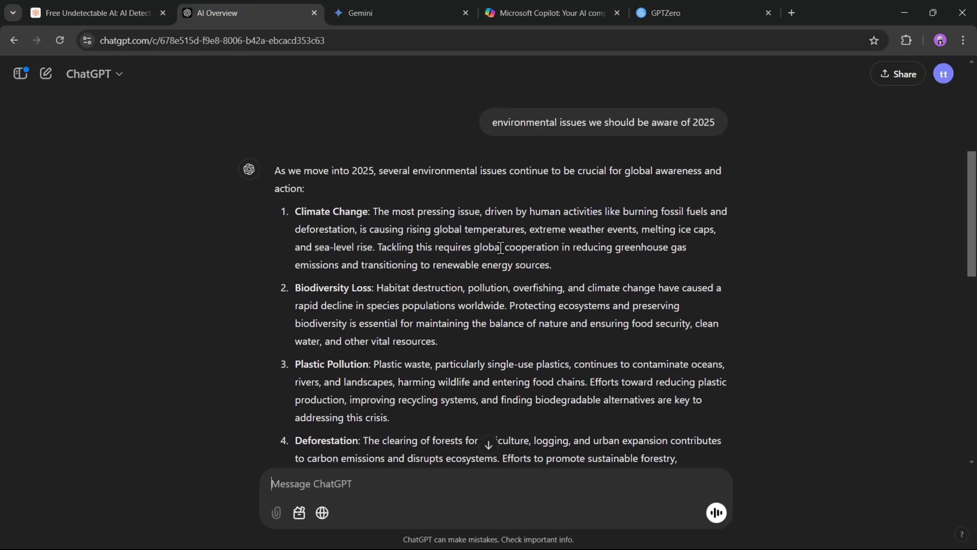
scroll(499, 275, "down", 1)
scroll(441, 279, "down", 3)
scroll(503, 268, "down", 3)
scroll(503, 268, "down", 2)
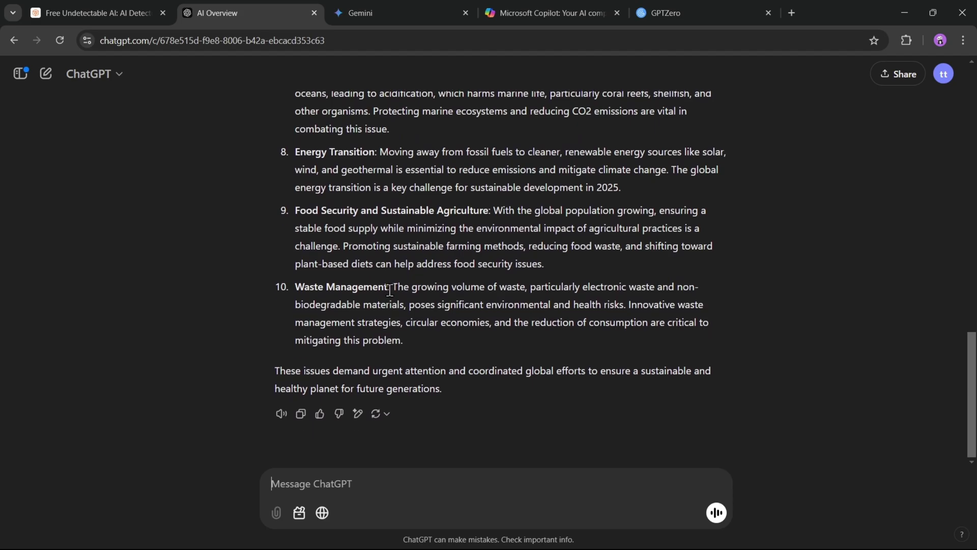
left_click(306, 420)
Scan the essay in GPTZero, which rates it 100% AI-generated
key("ctrl+5")
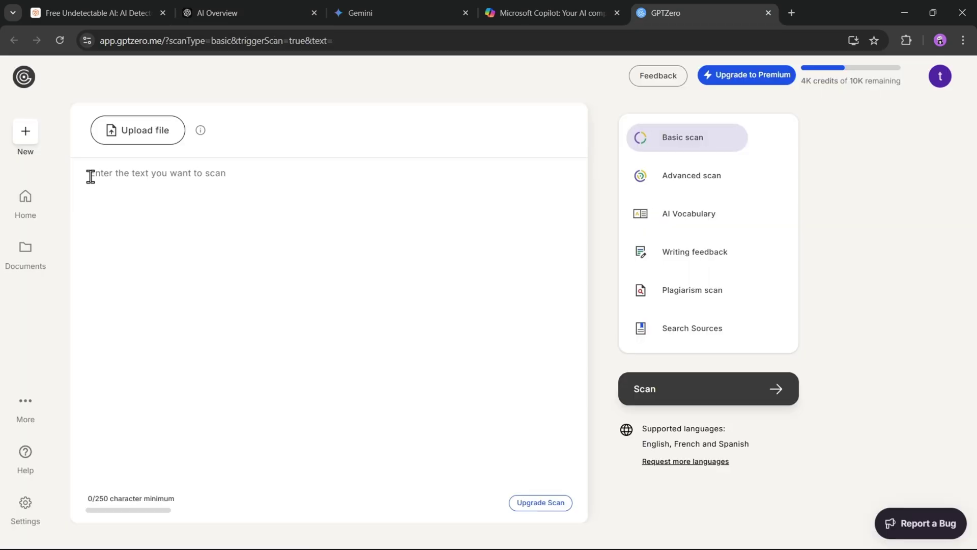
right_click(88, 176)
left_click(137, 316)
key("ctrl+v")
scroll(299, 320, "up", 3)
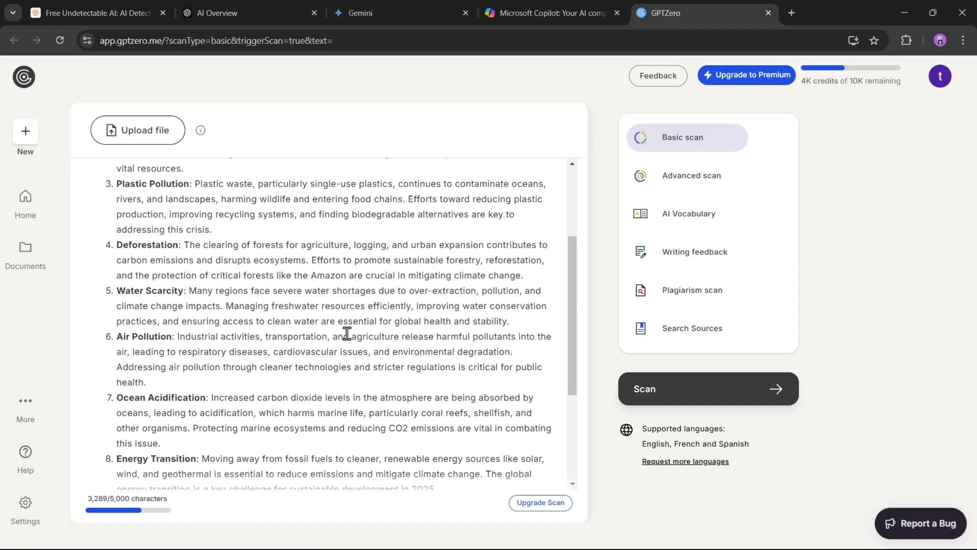
scroll(349, 334, "up", 3)
left_click(708, 389)
scroll(430, 361, "down", 1)
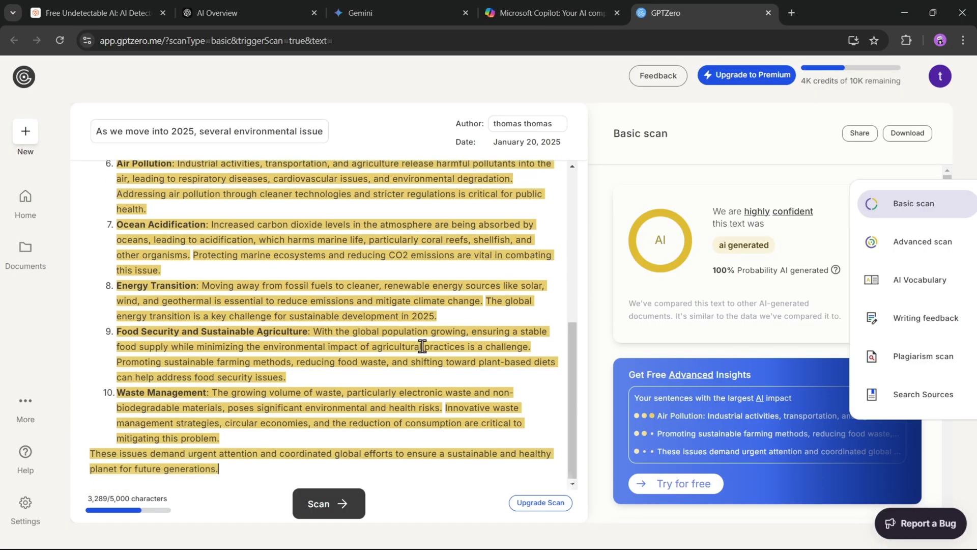
scroll(427, 352, "up", 4)
left_click(100, 13)
scroll(234, 340, "down", 2)
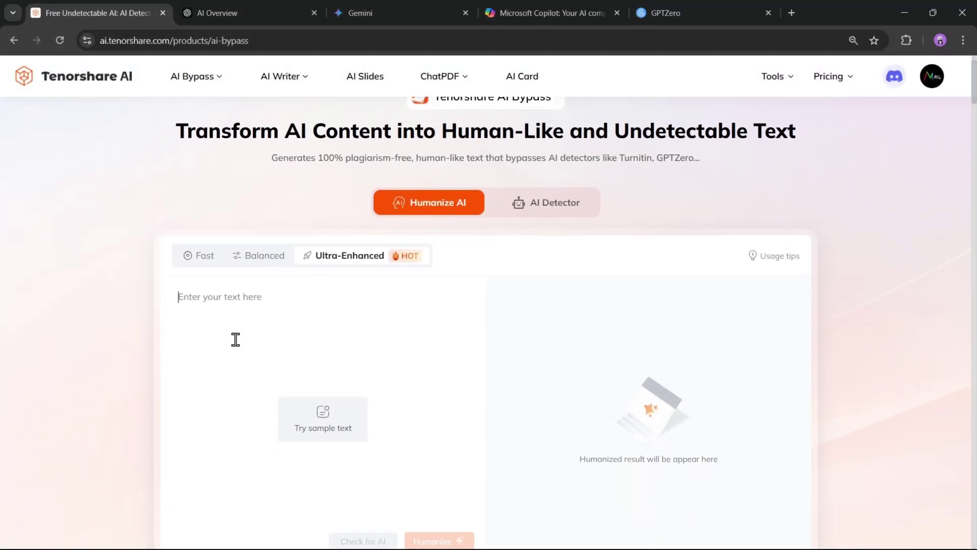
Paste the 448-word environmental-issues essay into the Tenorshare humanizer input
right_click(188, 228)
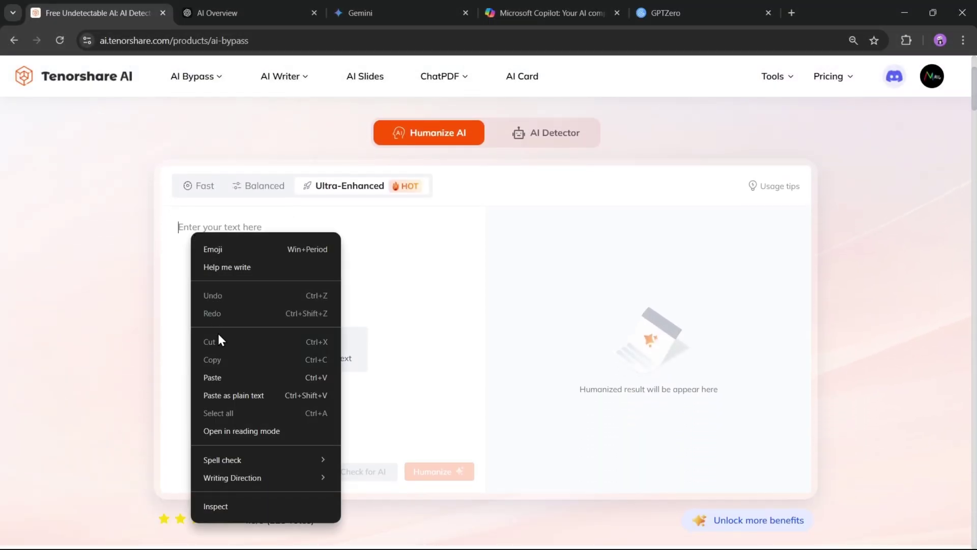
left_click(231, 373)
scroll(230, 372, "up", 5)
scroll(245, 306, "up", 10)
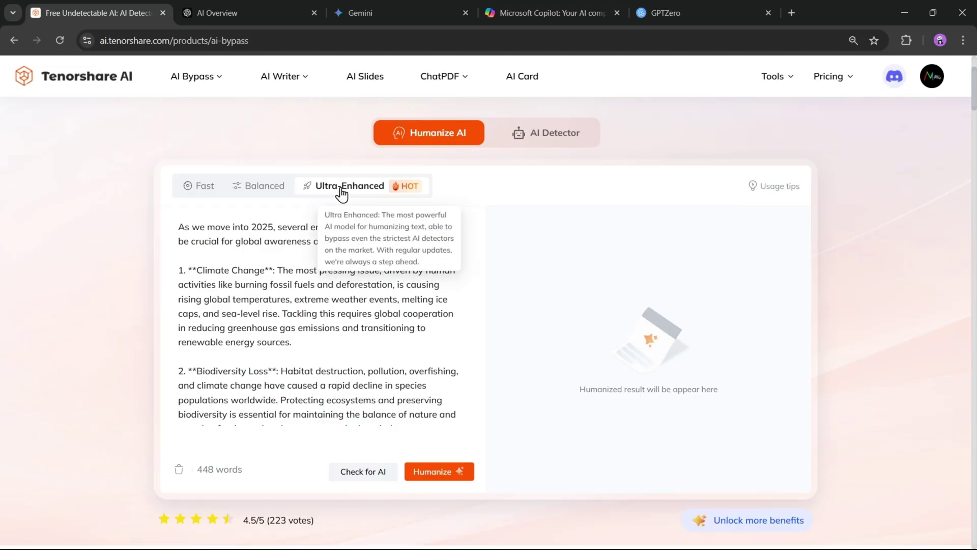
Humanize the essay into a 558-word rewrite rated likely human-written
left_click(431, 474)
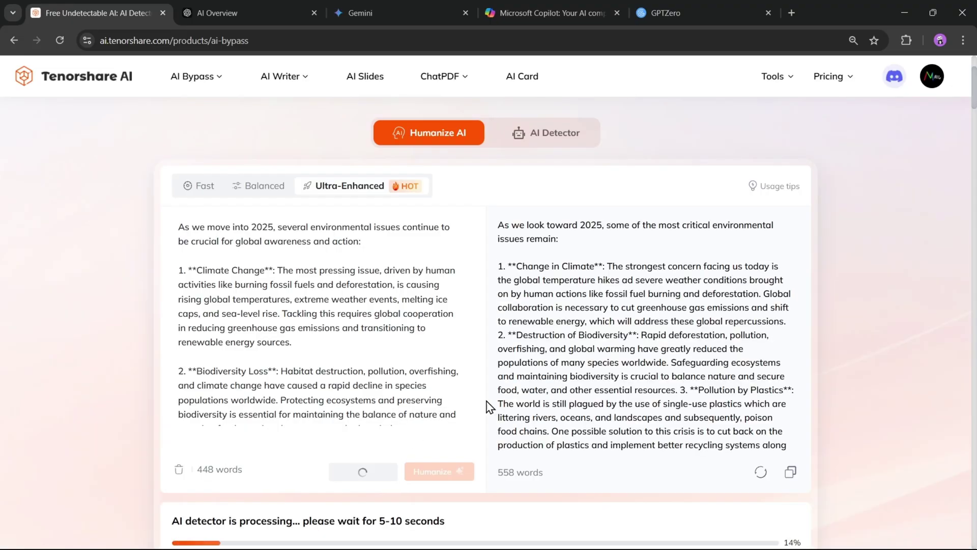
scroll(489, 407, "down", 3)
scroll(492, 405, "down", 3)
scroll(496, 401, "down", 3)
scroll(502, 396, "down", 3)
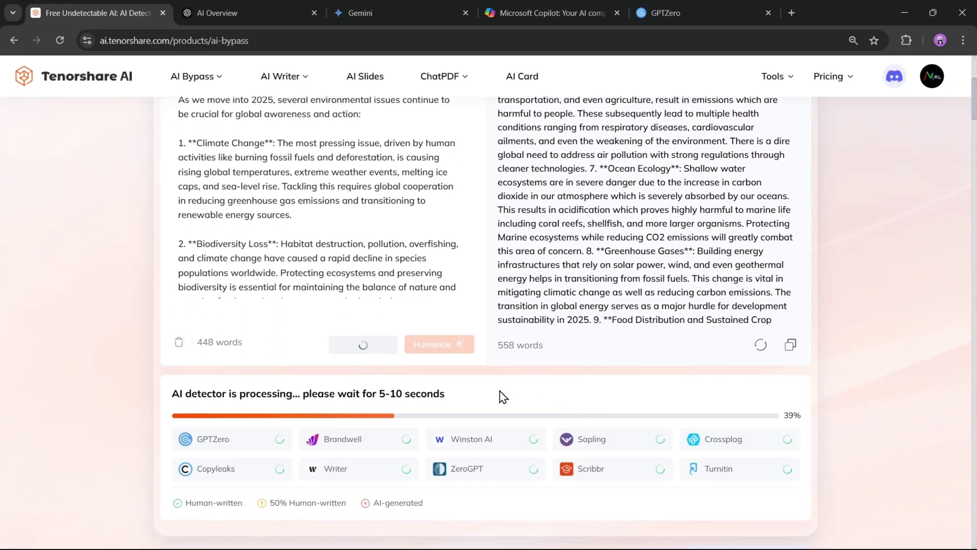
scroll(615, 445, "down", 1)
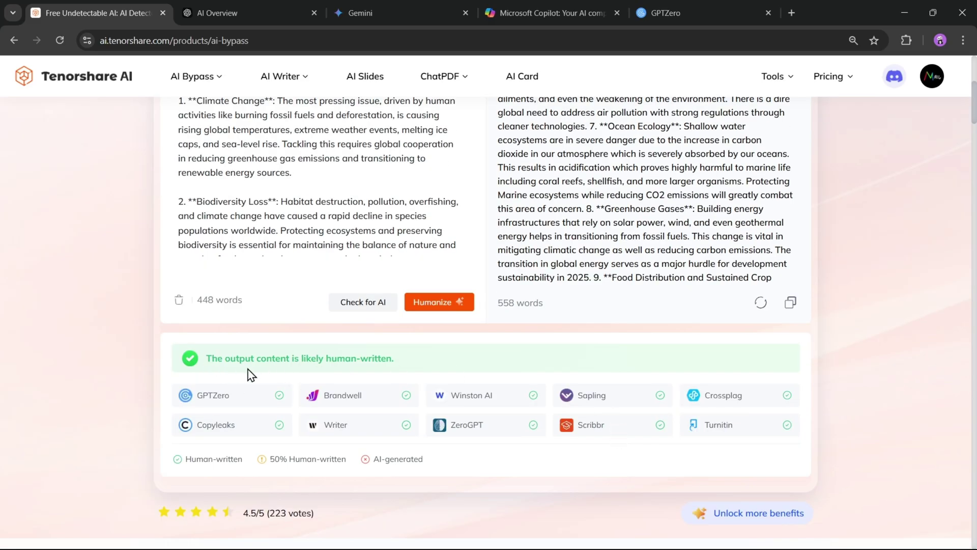
scroll(803, 390, "up", 3)
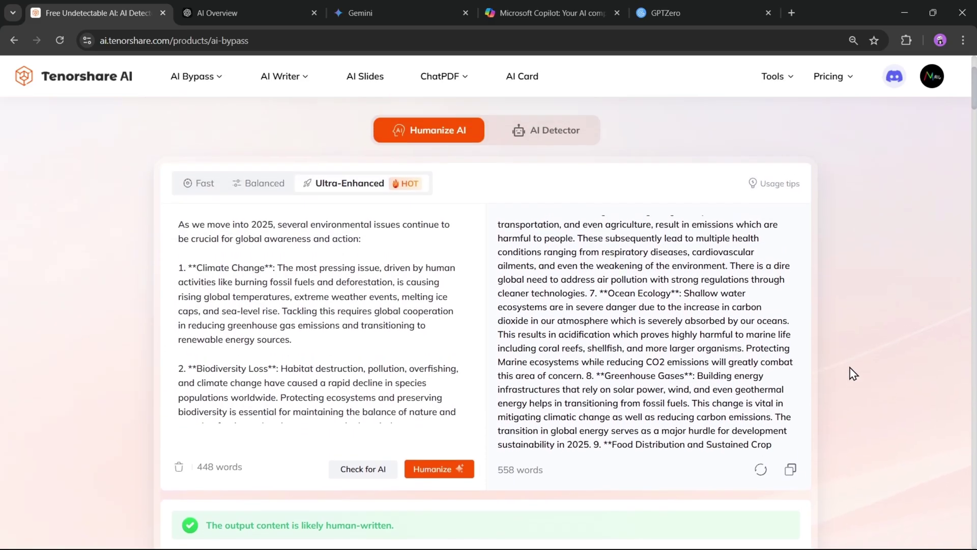
scroll(649, 389, "down", 1)
scroll(654, 338, "down", 2)
scroll(658, 344, "up", 3)
scroll(658, 344, "up", 5)
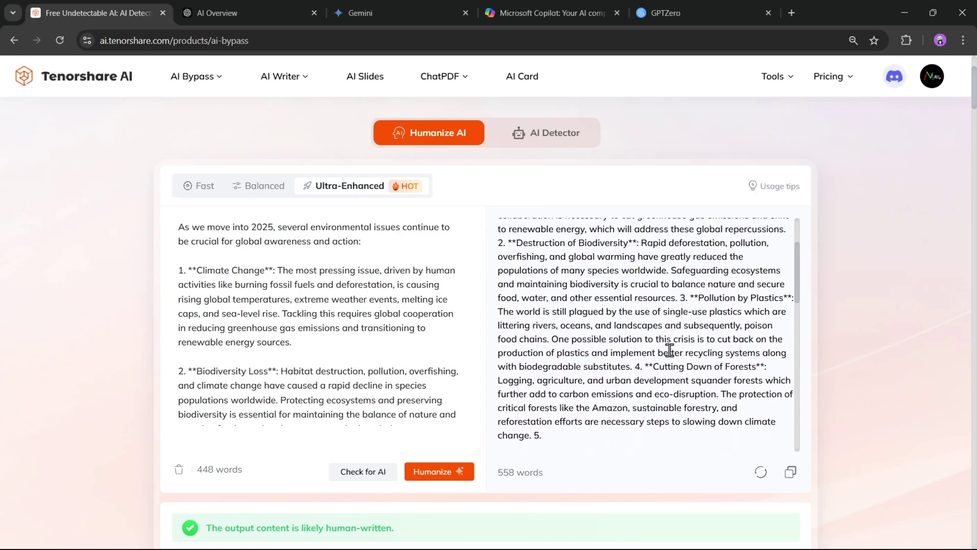
scroll(687, 381, "up", 5)
Scan the copied humanized essay in GPTZero, which rates it human at 3% AI
left_click(791, 472)
left_click(664, 14)
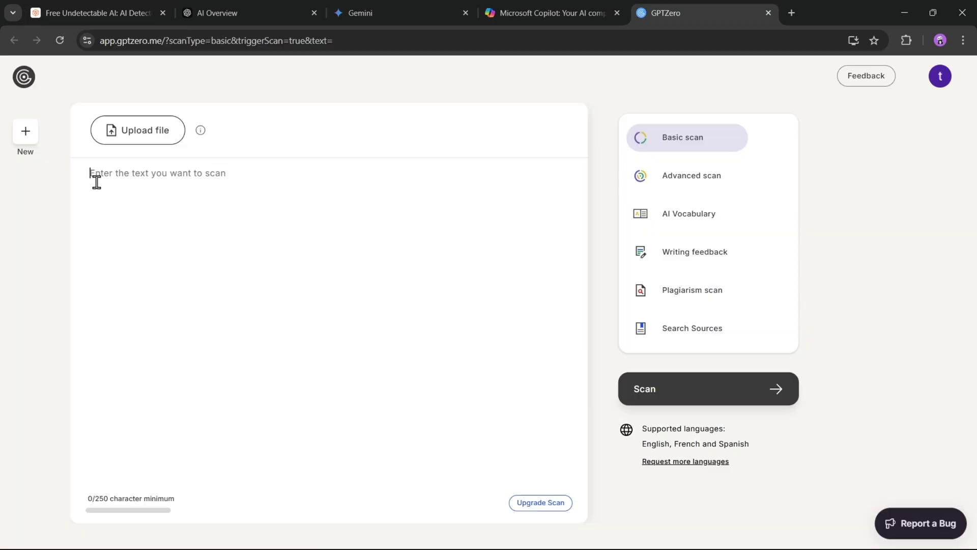
right_click(96, 183)
left_click(155, 329)
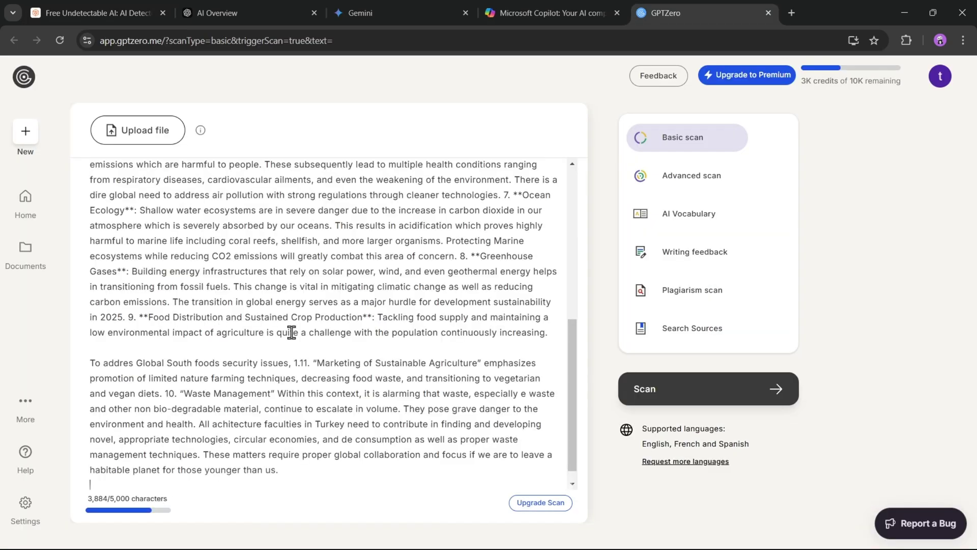
scroll(397, 336, "up", 10)
scroll(400, 338, "up", 3)
left_click(718, 407)
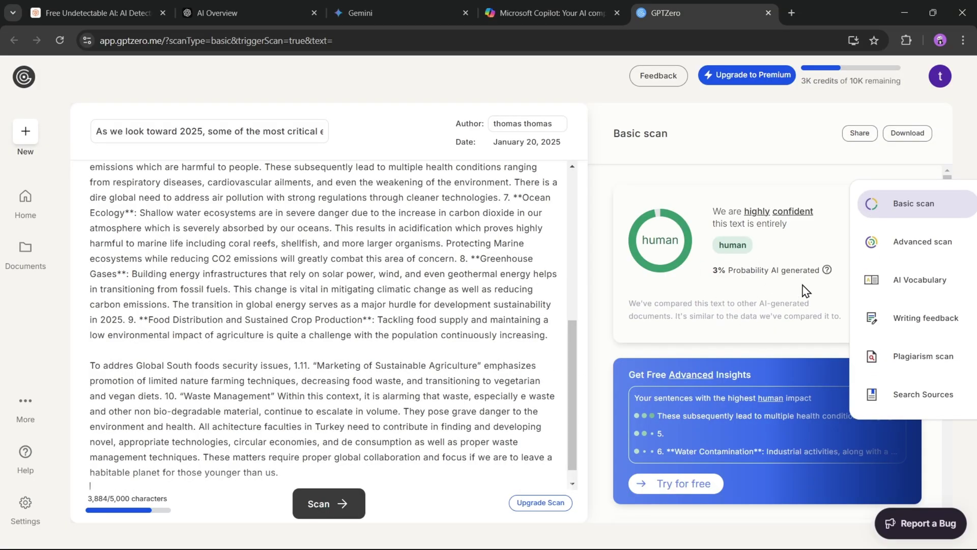
scroll(414, 301, "up", 15)
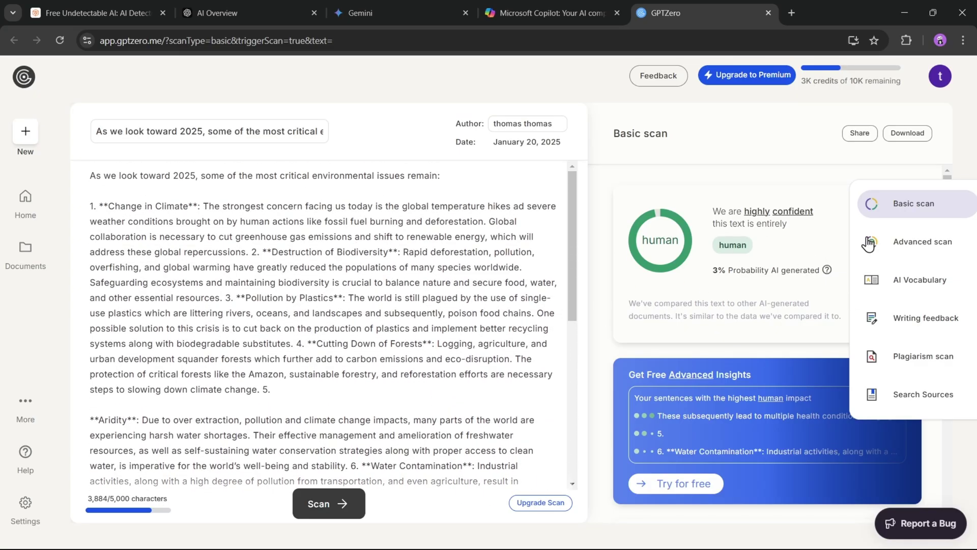
scroll(408, 275, "down", 4)
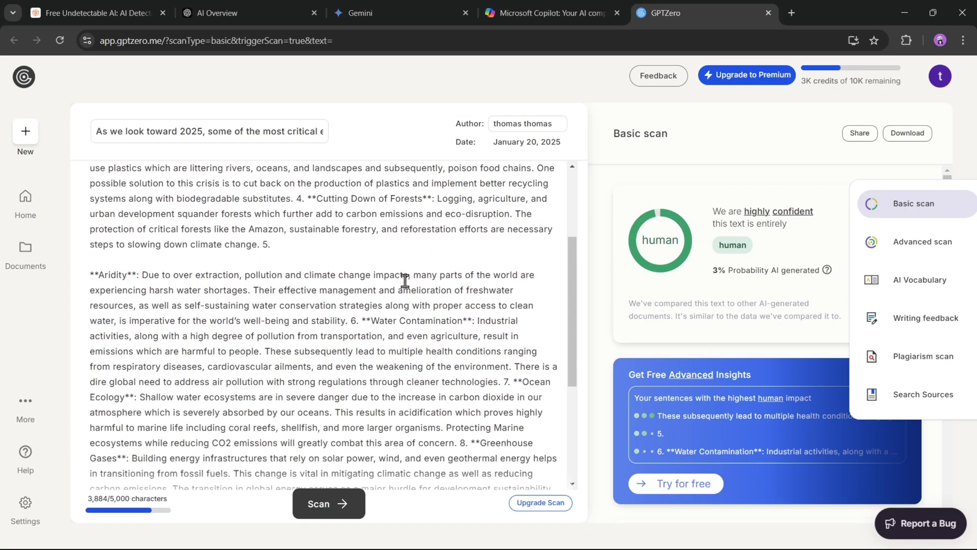
scroll(404, 279, "down", 3)
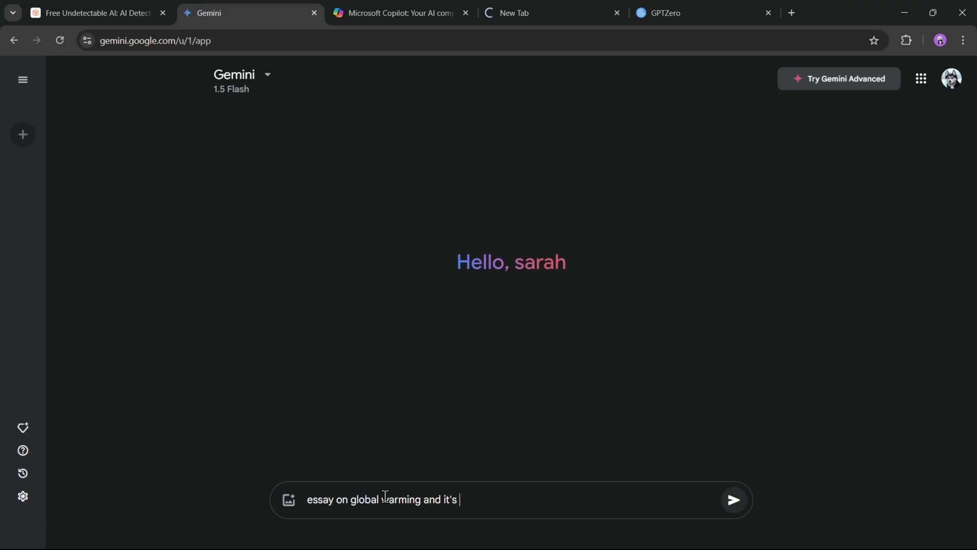
type("causes")
Get a global-warming essay from Gemini and paste its 301 words into Tenorshare
key("Return")
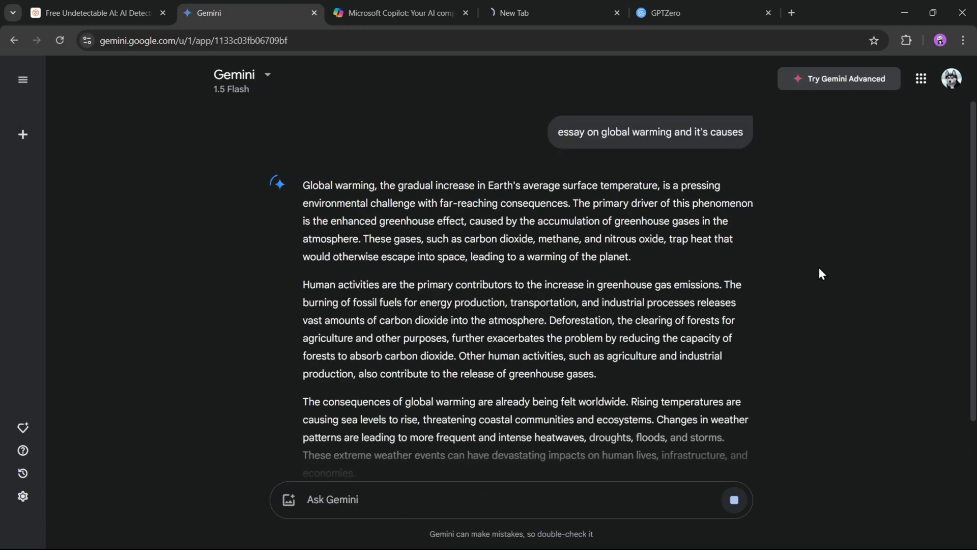
left_click(389, 452)
left_click(471, 375)
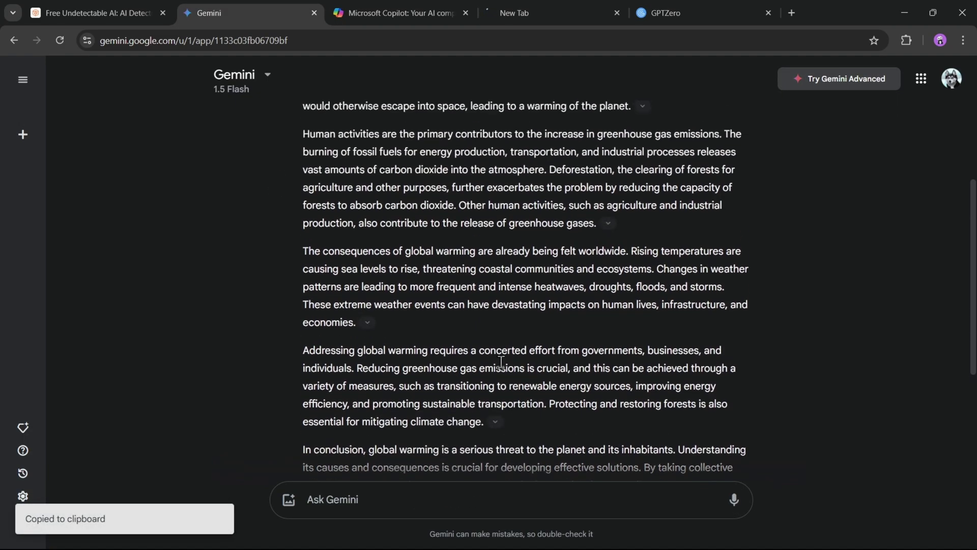
left_click(96, 13)
right_click(199, 222)
left_click(222, 367)
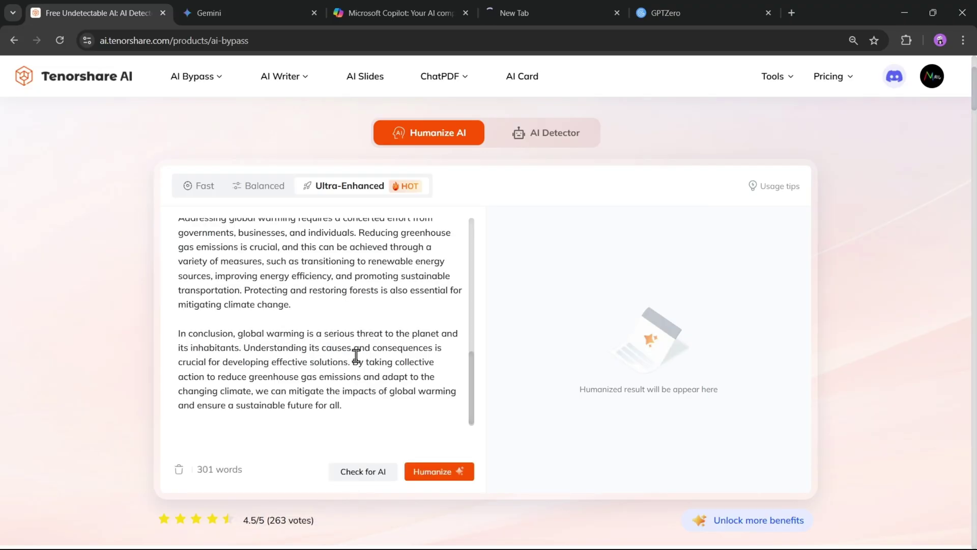
scroll(359, 356, "up", 2)
Check and humanize the Gemini essay into a 360-word likely-human version, then copy it to GPTZero
left_click(362, 471)
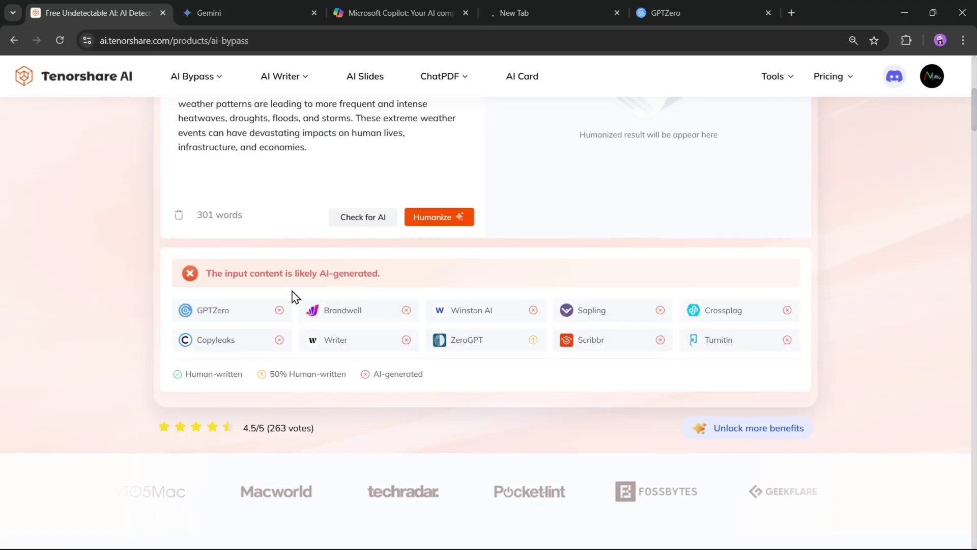
scroll(674, 313, "up", 3)
scroll(377, 309, "up", 2)
scroll(377, 309, "up", 2)
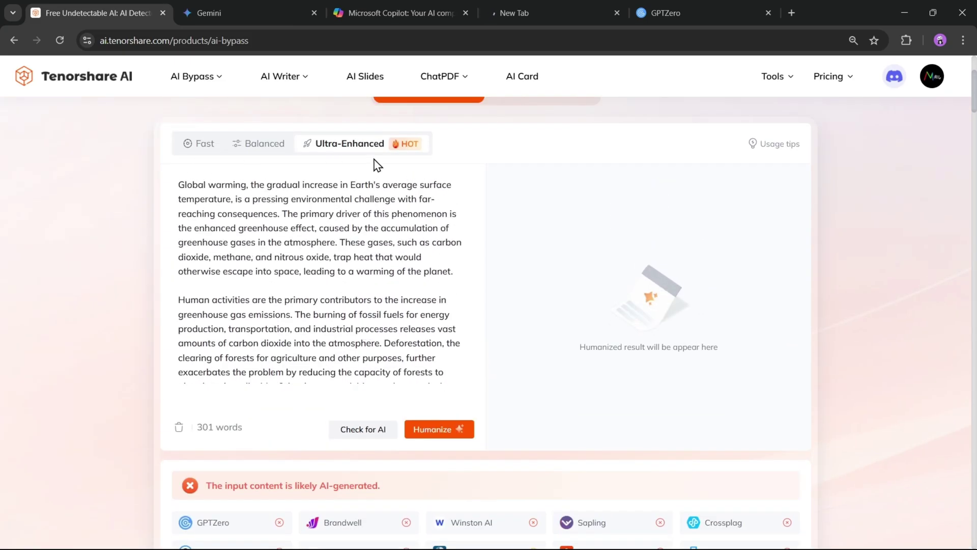
left_click(441, 432)
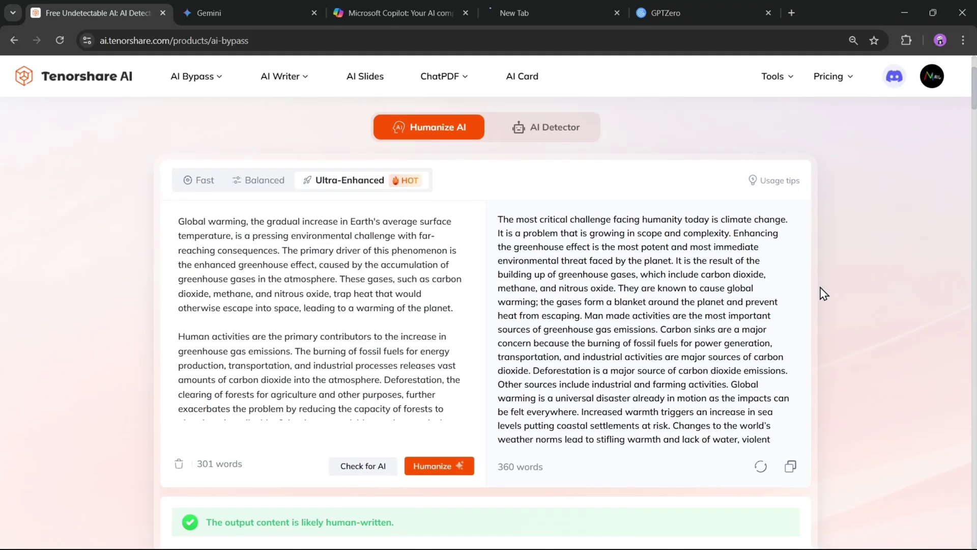
scroll(393, 360, "down", 3)
scroll(732, 343, "down", 5)
left_click(791, 389)
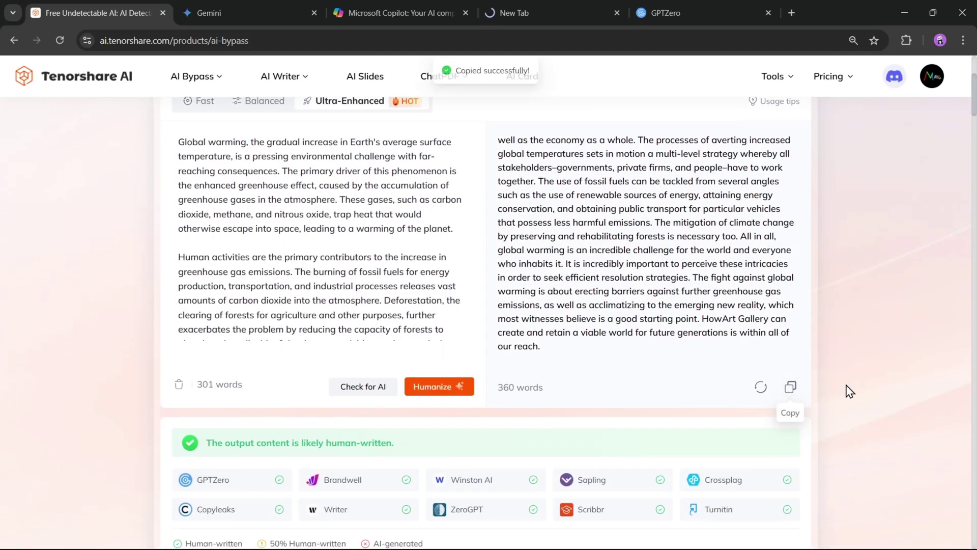
left_click(664, 13)
right_click(114, 184)
Paste the humanized Gemini essay into GPTZero and run a Basic scan: 1% AI
left_click(187, 321)
left_click(771, 388)
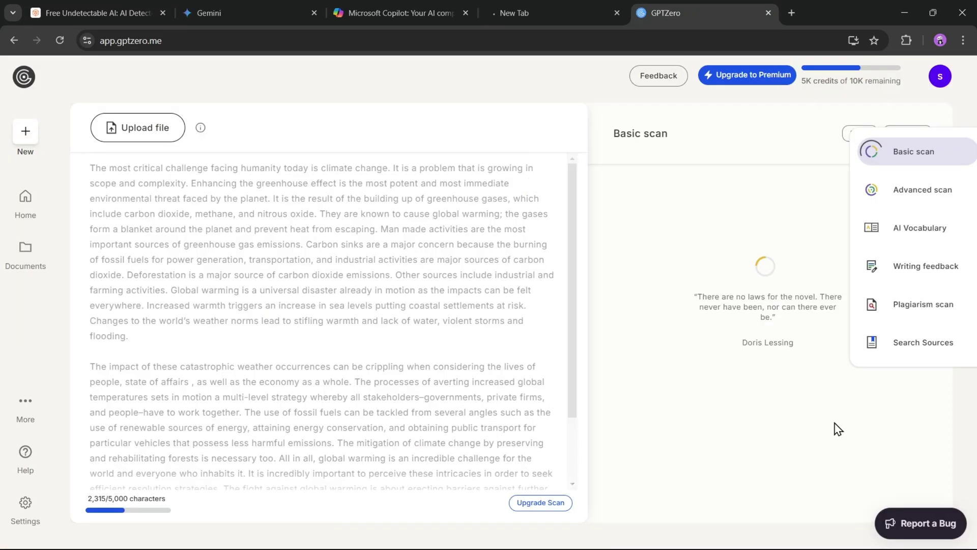
scroll(525, 370, "up", 3)
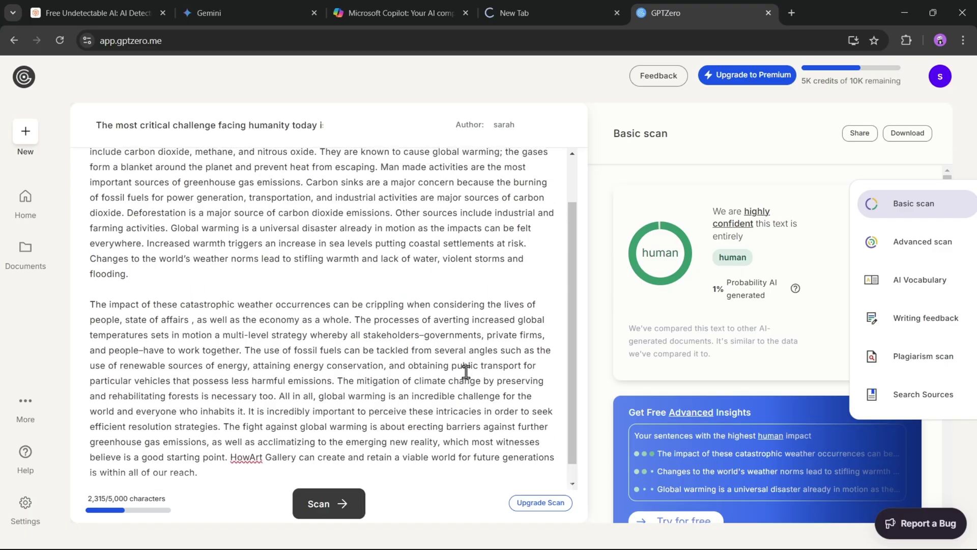
scroll(654, 254, "down", 1)
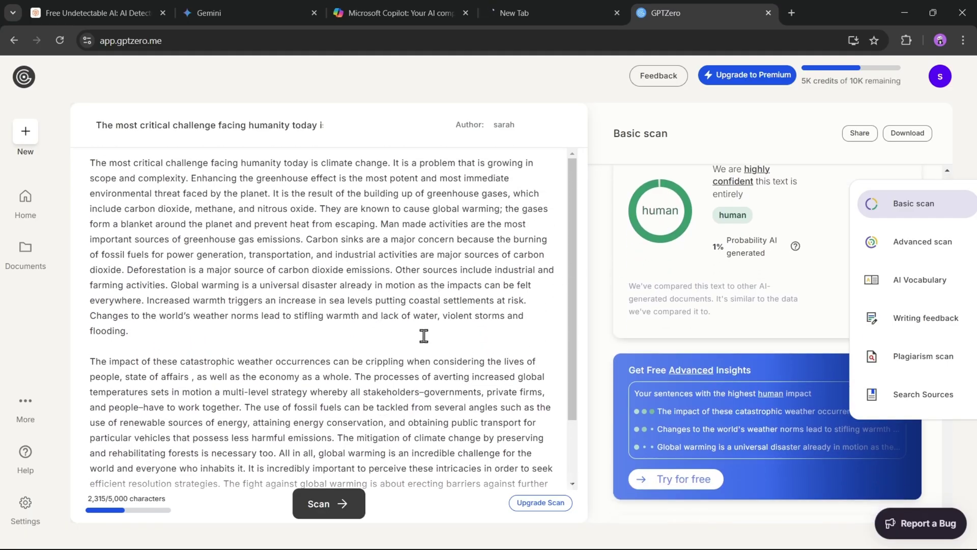
scroll(420, 351, "down", 2)
scroll(382, 366, "up", 2)
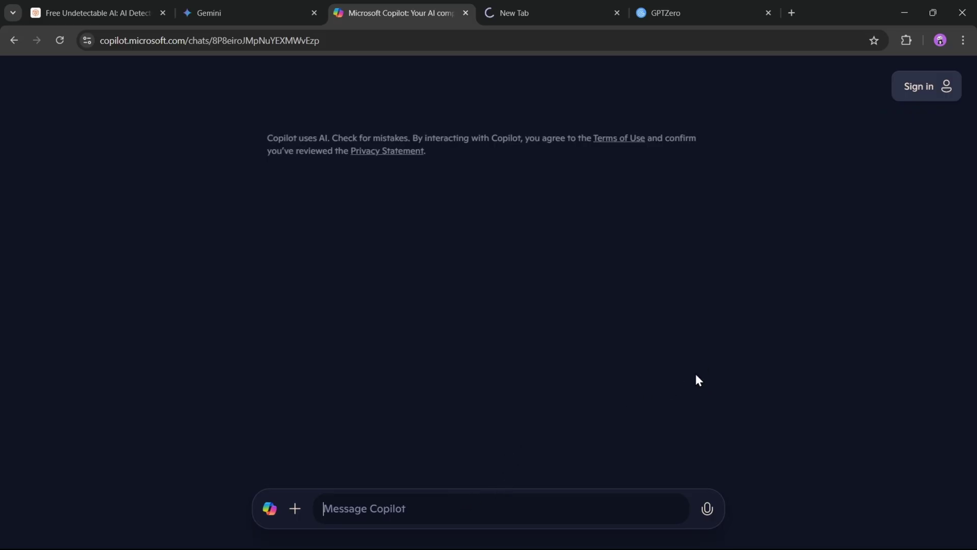
type("wri")
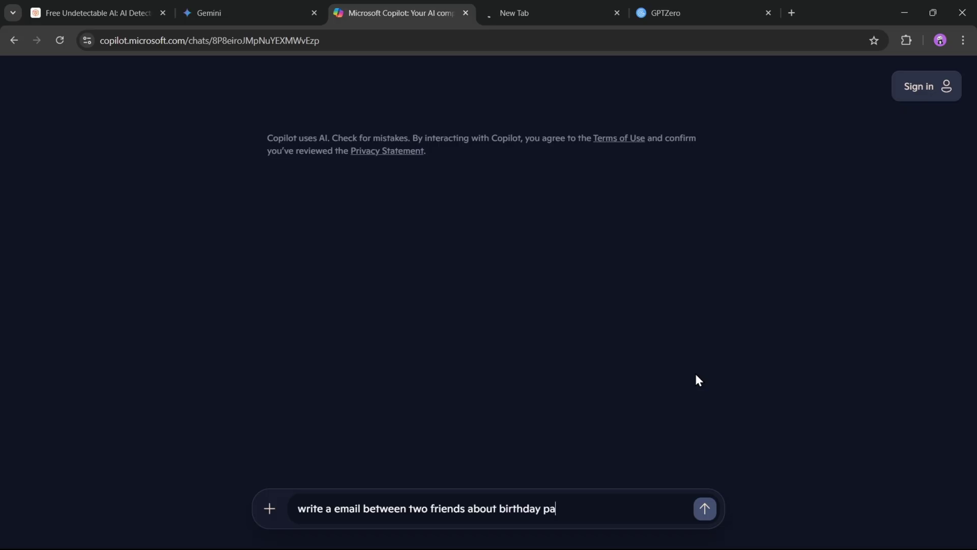
type("rty")
Send Copilot the birthday-party email prompt and select its two-friends email reply
key("Return")
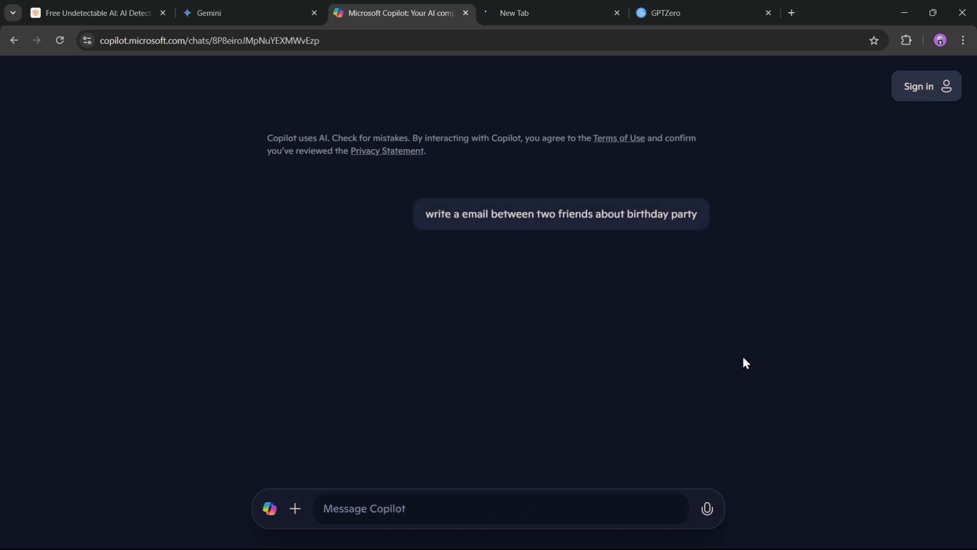
mouse_move(261, 164)
left_mouse_down()
mouse_move(324, 298)
mouse_move(329, 415)
left_mouse_up()
Copy Copilot's birthday email into the clipboard
right_click(370, 364)
left_click(405, 379)
left_click(95, 12)
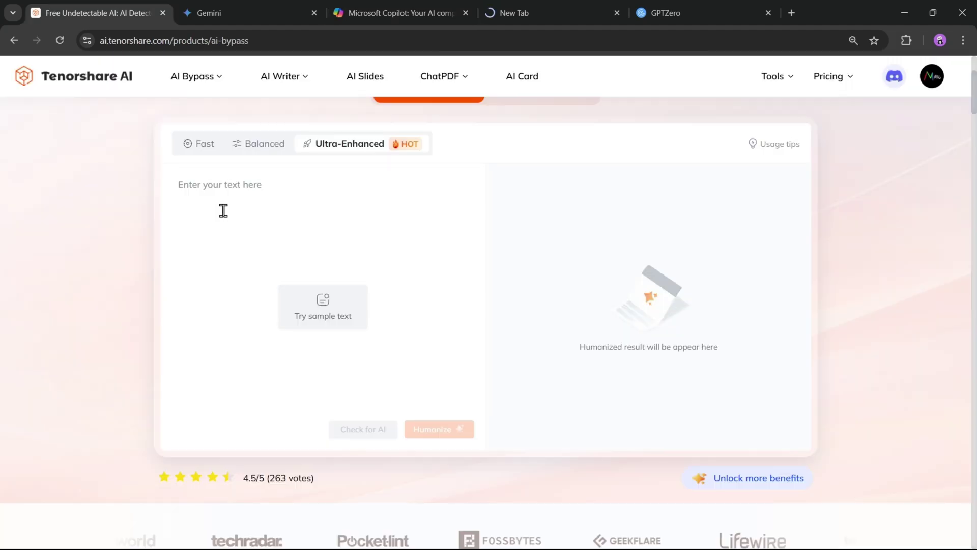
Paste the 141-word email, check it (45% human), humanize to 142 words, and copy it
right_click(193, 191)
left_click(222, 336)
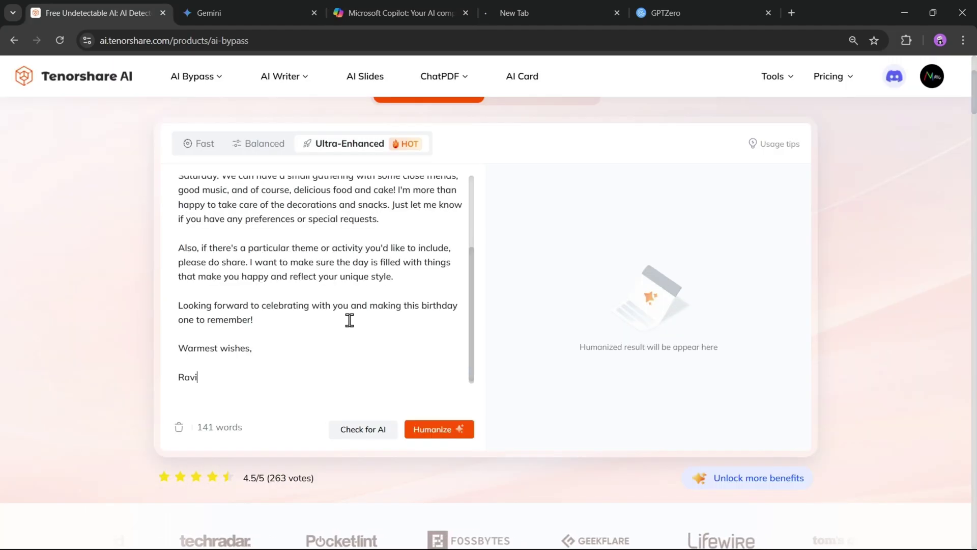
scroll(382, 331, "up", 3)
left_click(369, 432)
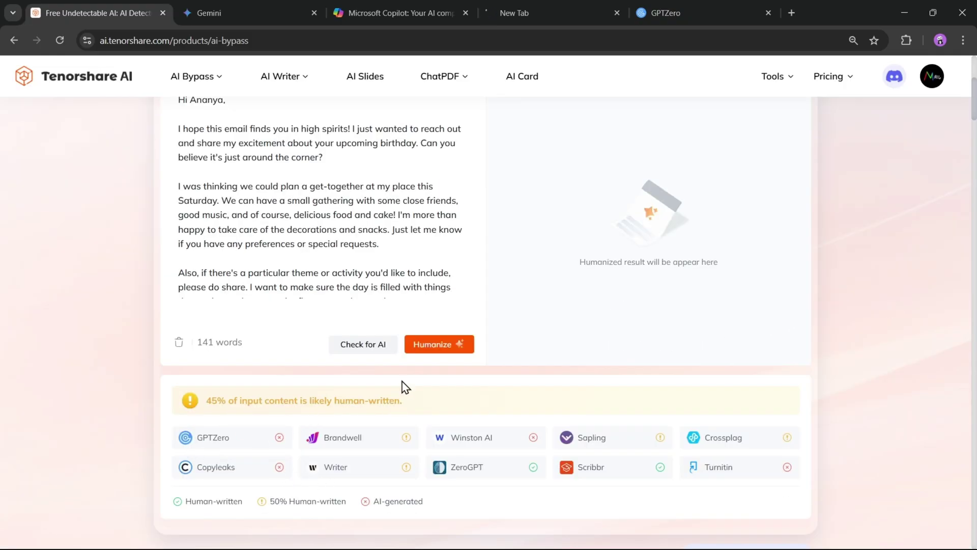
scroll(615, 421, "down", 1)
scroll(496, 371, "up", 1)
scroll(445, 436, "up", 1)
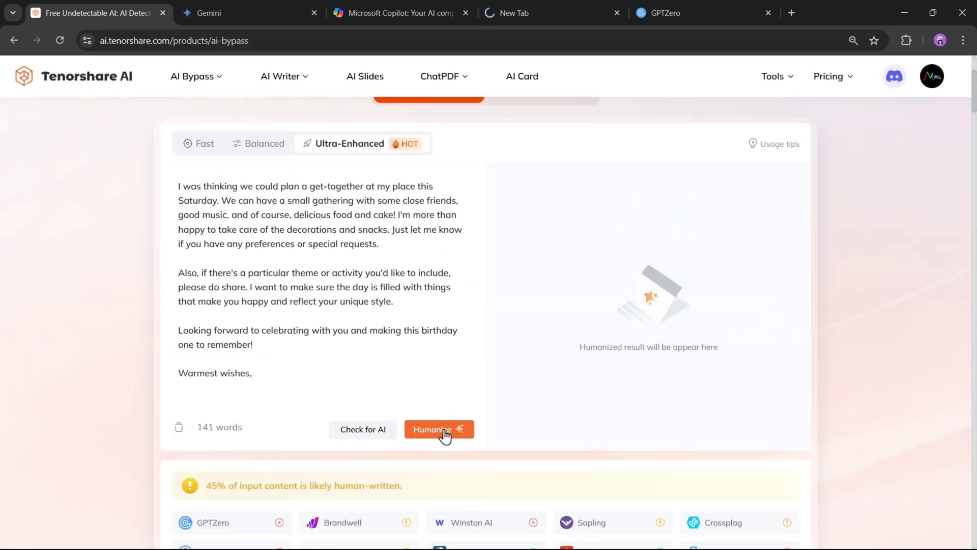
left_click(445, 431)
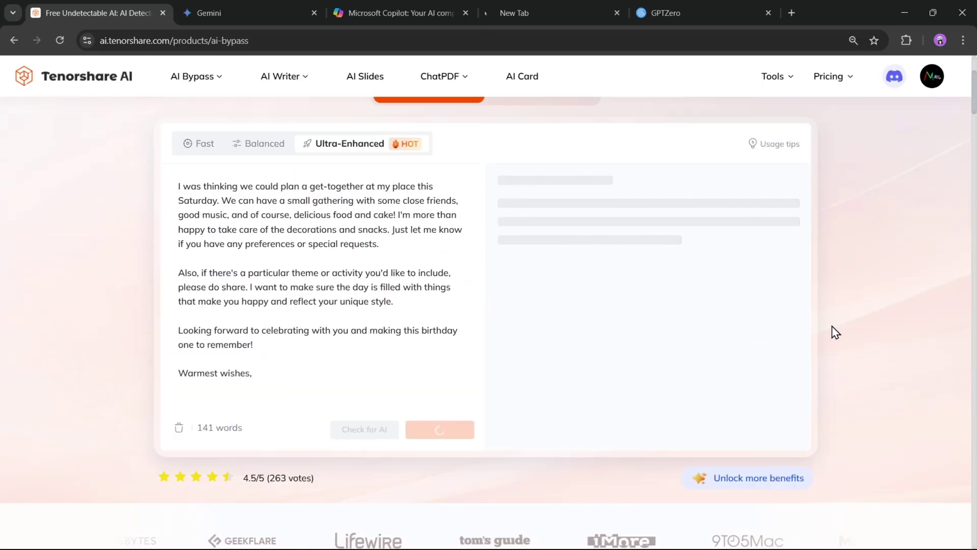
scroll(878, 301, "up", 1)
scroll(365, 252, "up", 2)
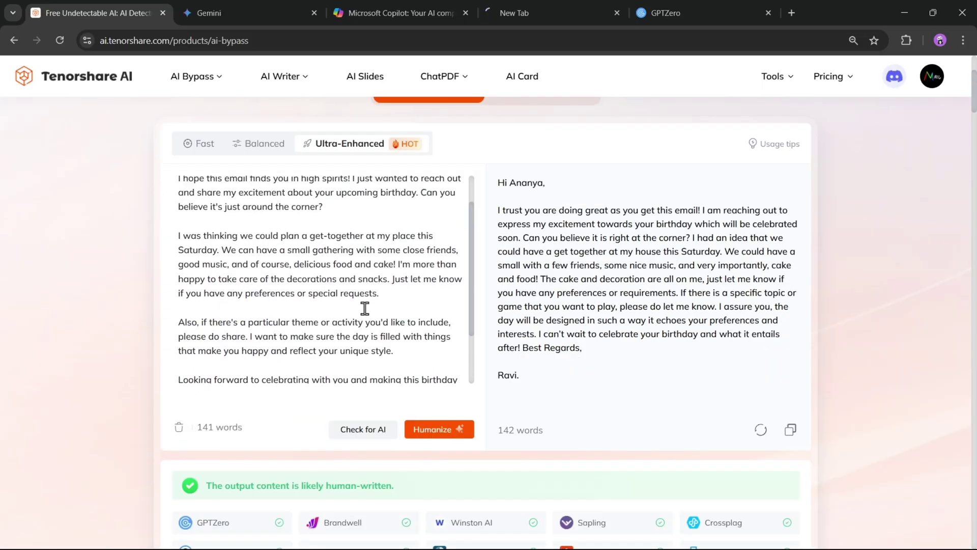
scroll(366, 301, "up", 1)
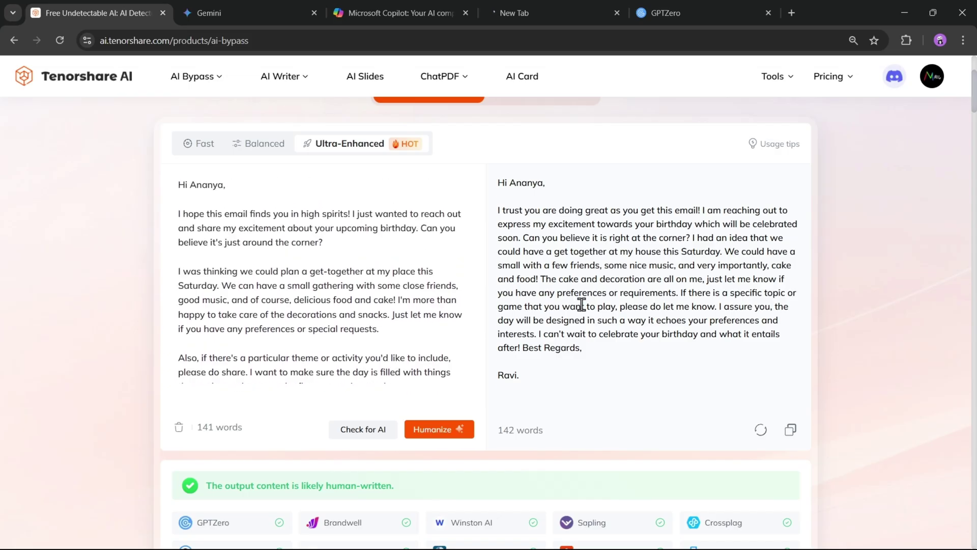
left_click(790, 436)
Scan the humanized birthday email in a reloaded GPTZero: human, 7% AI probability
left_click(695, 9)
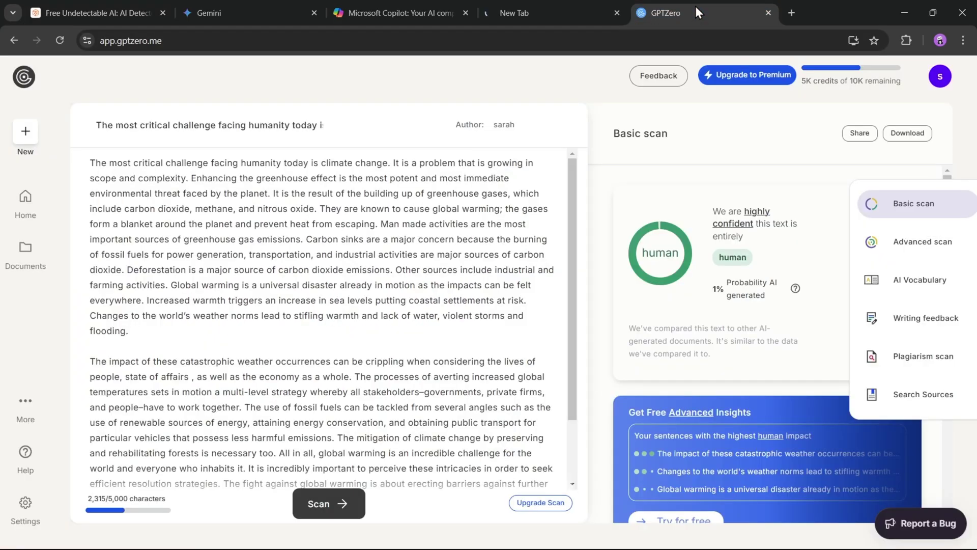
key("F5")
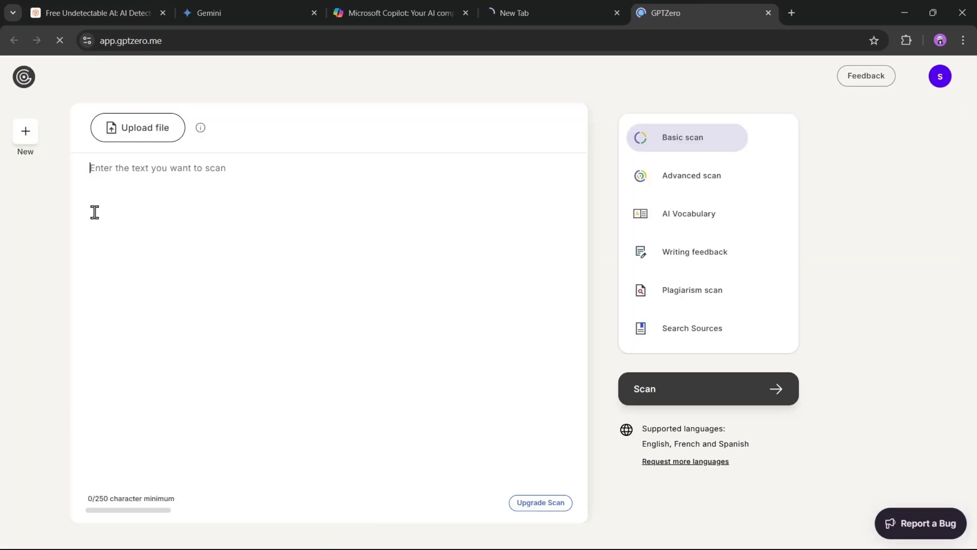
right_click(104, 171)
left_click(146, 313)
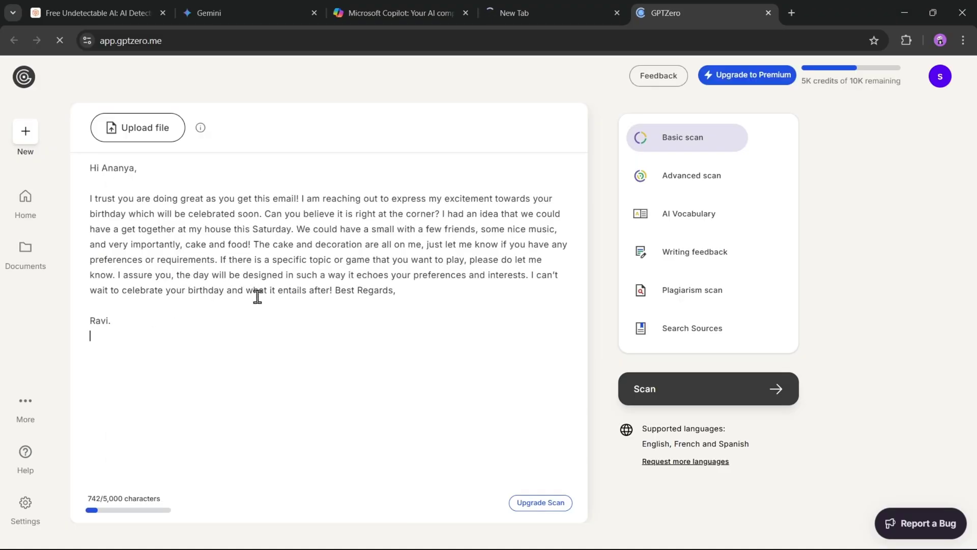
left_click(687, 394)
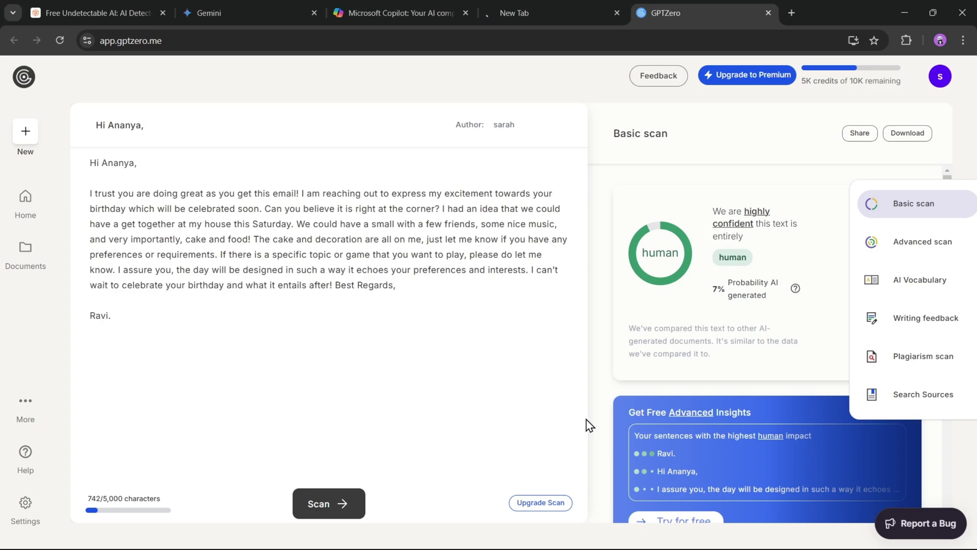
left_click(96, 13)
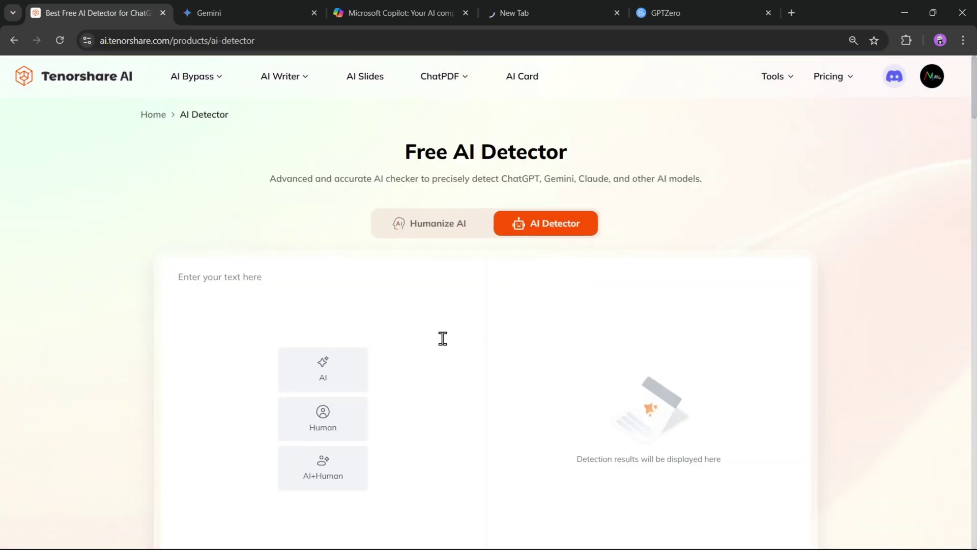
scroll(443, 338, "down", 1)
Paste the 142-word humanized birthday email into Tenorshare's Free AI Detector and check it
right_click(193, 241)
left_click(243, 386)
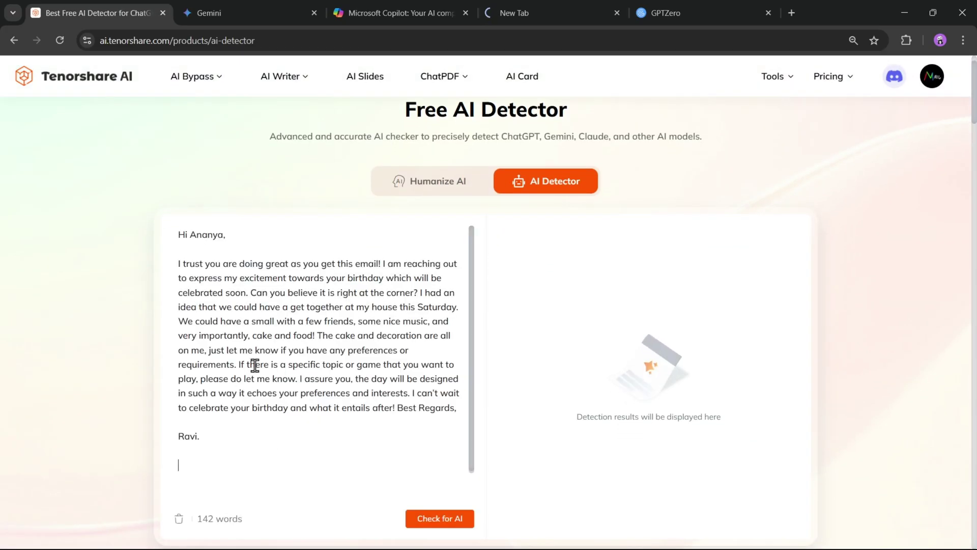
left_click(427, 520)
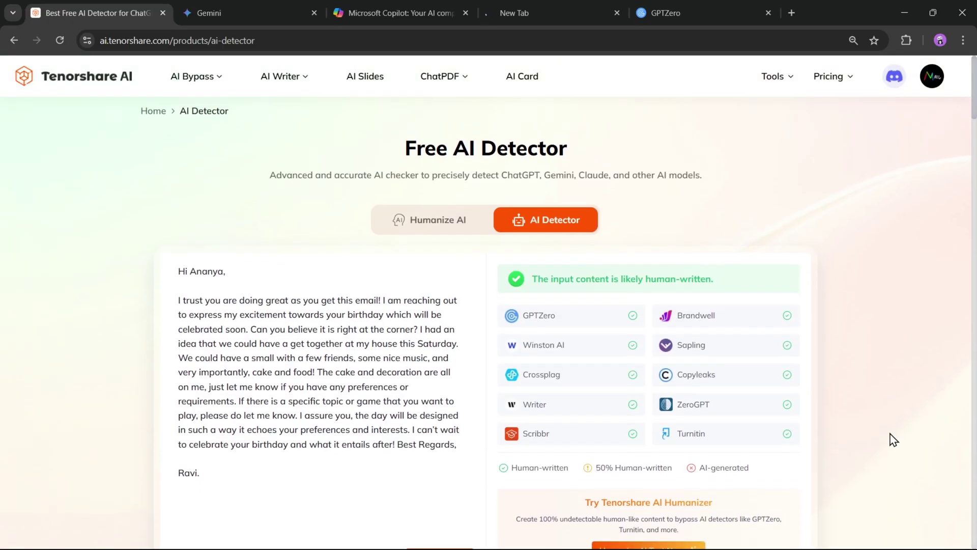
scroll(760, 463, "down", 2)
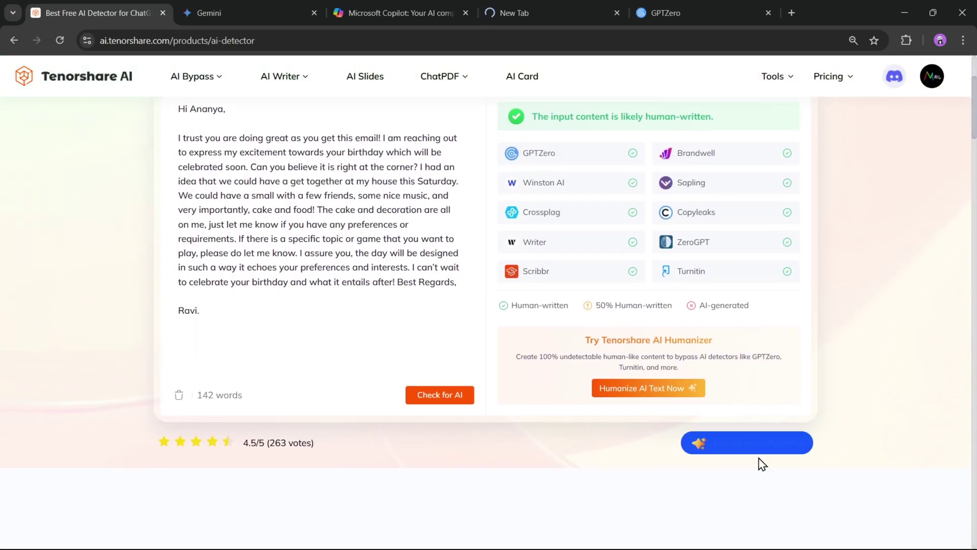
scroll(790, 461, "down", 2)
scroll(873, 364, "down", 2)
scroll(872, 364, "down", 2)
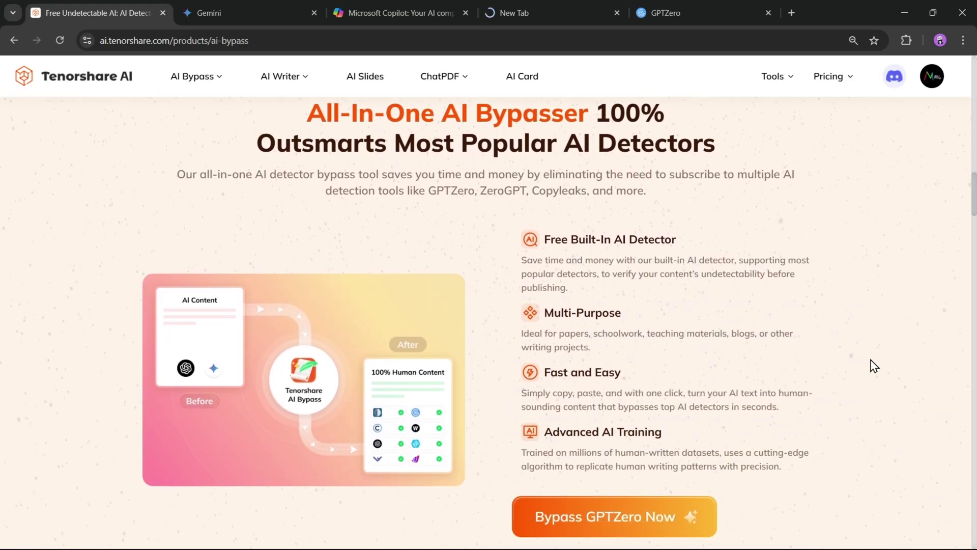
scroll(870, 364, "down", 4)
scroll(868, 359, "down", 2)
scroll(824, 365, "down", 2)
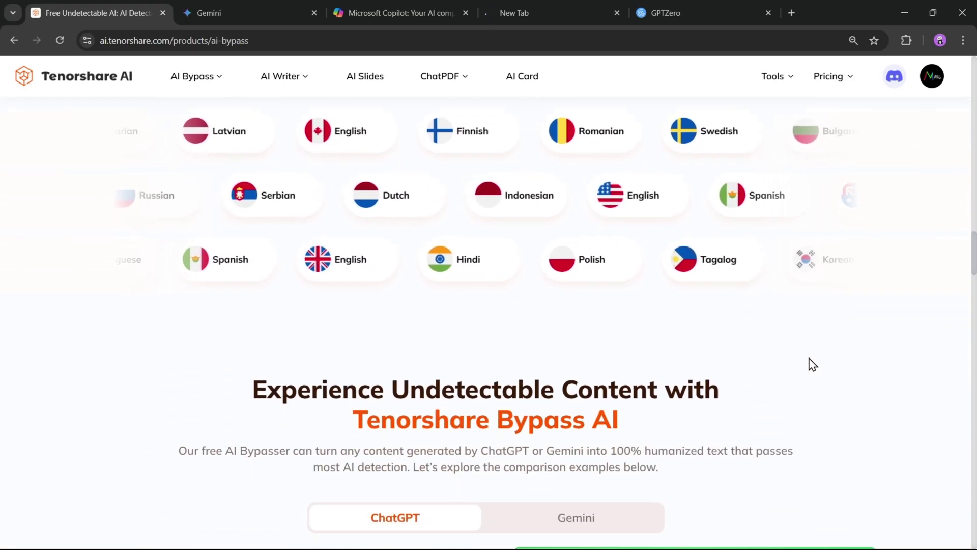
scroll(835, 365, "down", 2)
scroll(833, 364, "down", 1)
scroll(593, 353, "down", 2)
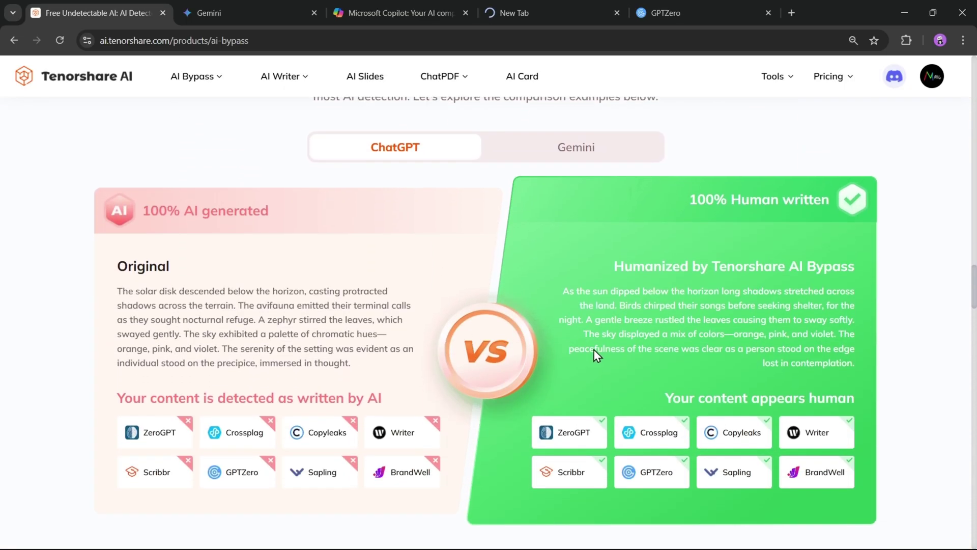
scroll(710, 446, "down", 1)
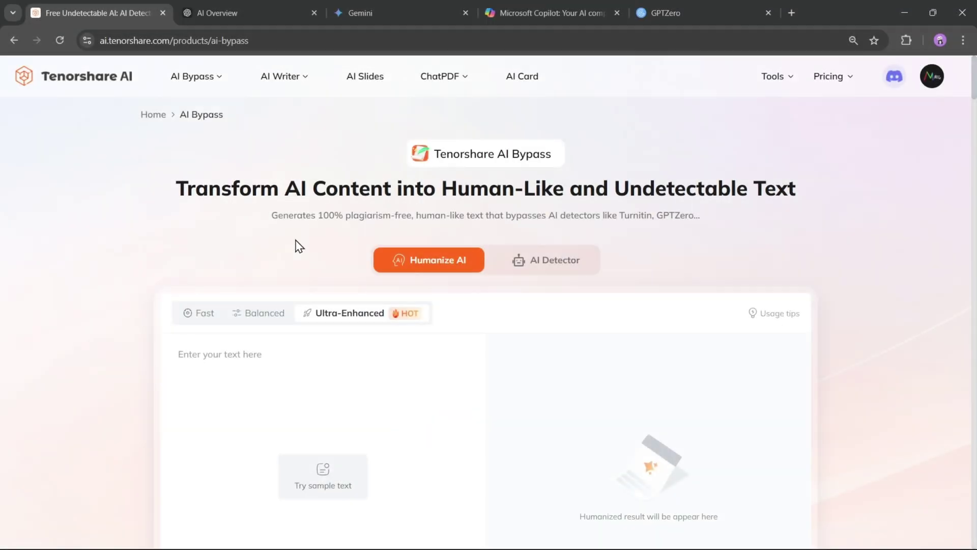
scroll(685, 253, "down", 4)
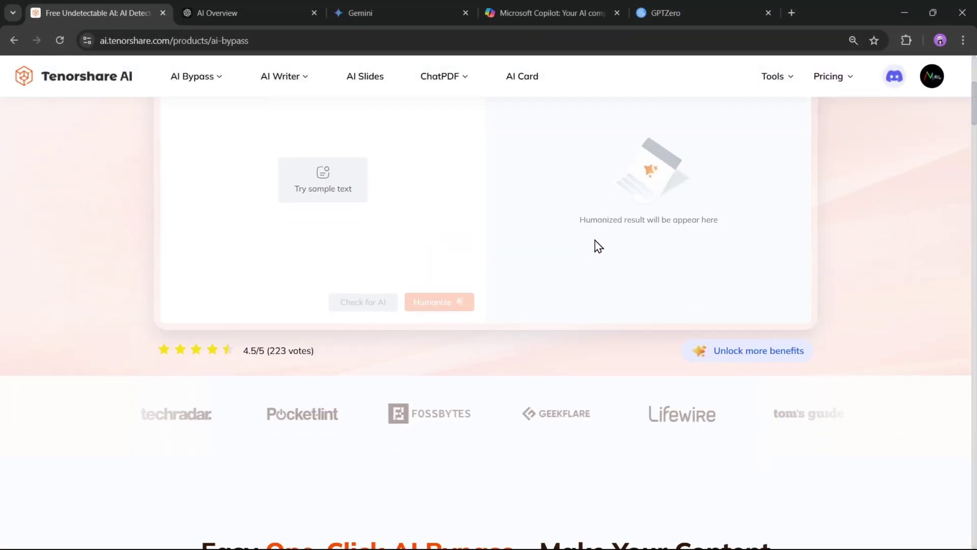
scroll(595, 246, "down", 2)
scroll(490, 283, "down", 2)
scroll(535, 264, "down", 1)
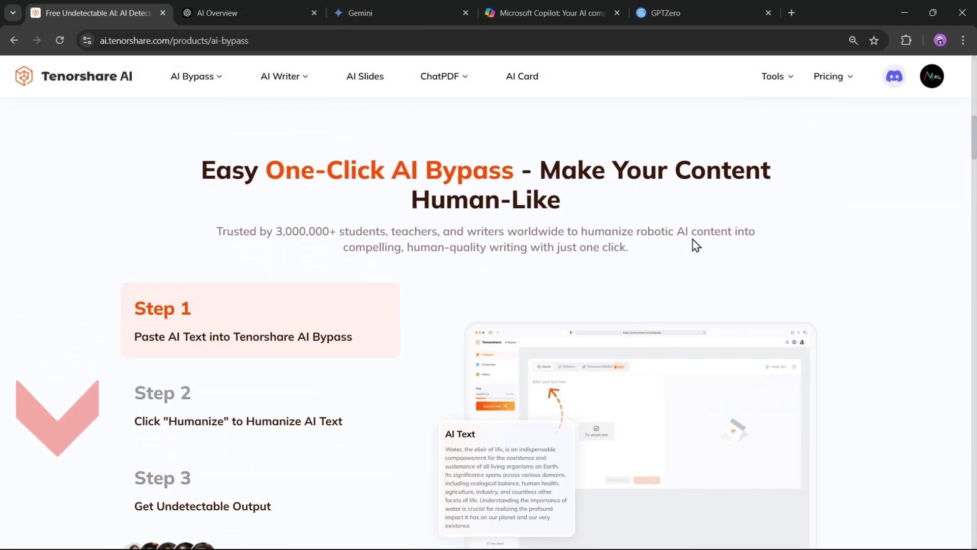
scroll(412, 332, "down", 2)
scroll(469, 342, "down", 3)
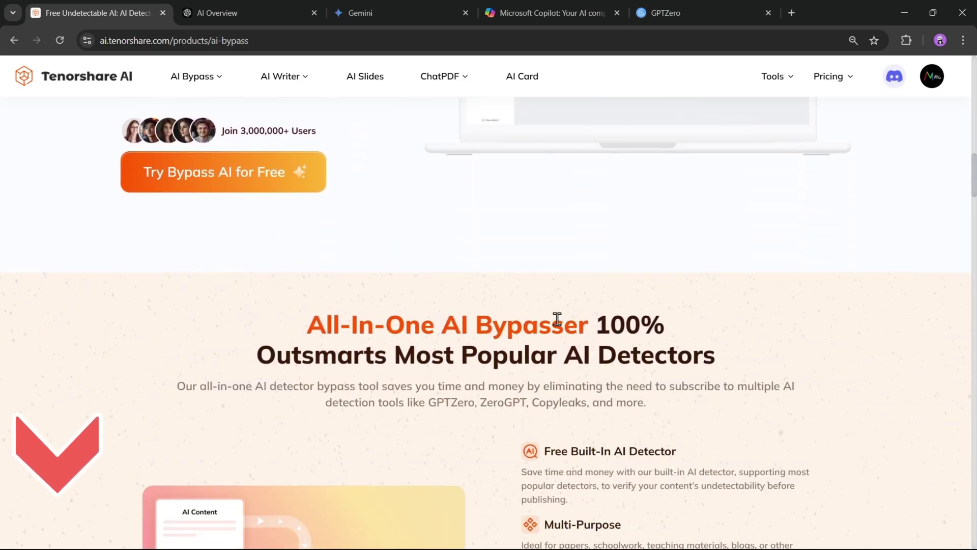
scroll(557, 323, "down", 2)
scroll(395, 290, "down", 1)
scroll(669, 430, "up", 2)
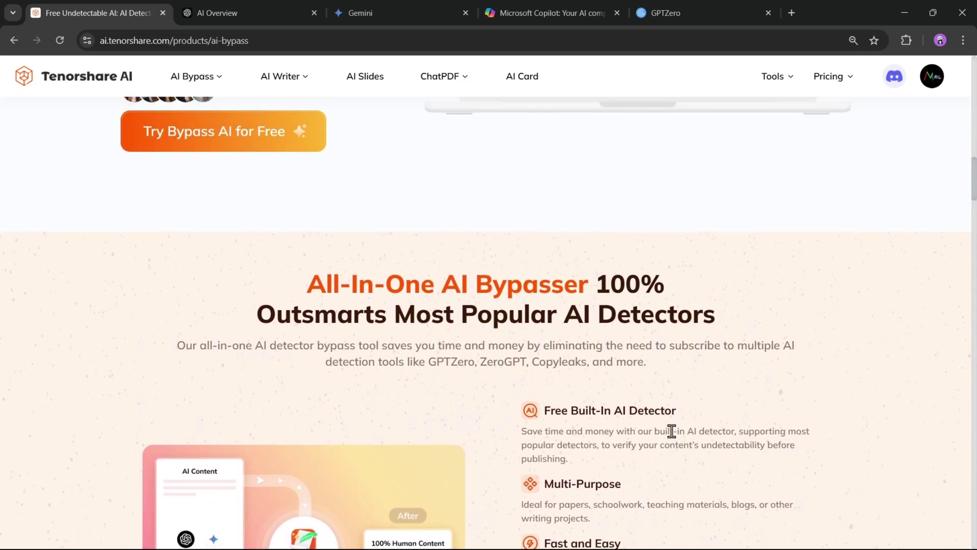
scroll(677, 430, "up", 5)
scroll(672, 435, "up", 3)
scroll(667, 433, "up", 4)
scroll(666, 433, "up", 3)
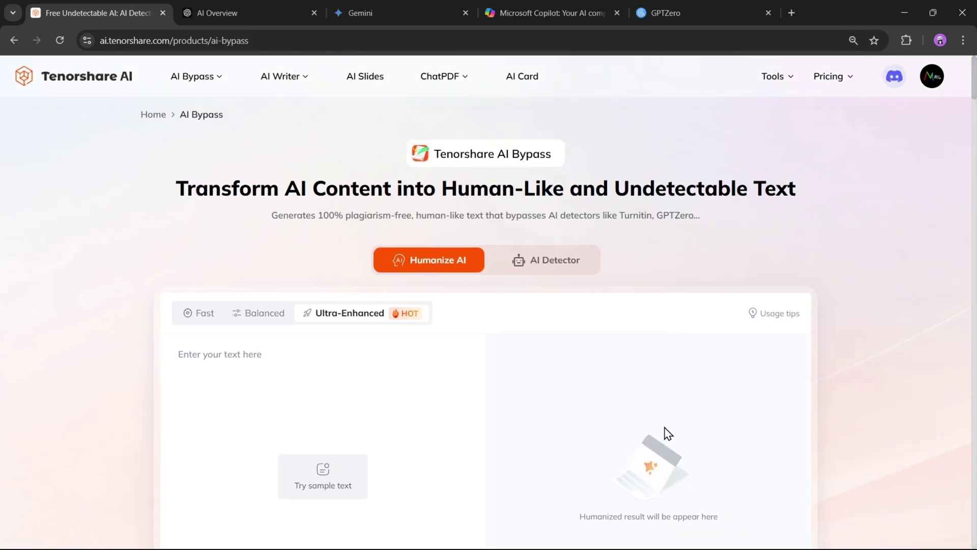